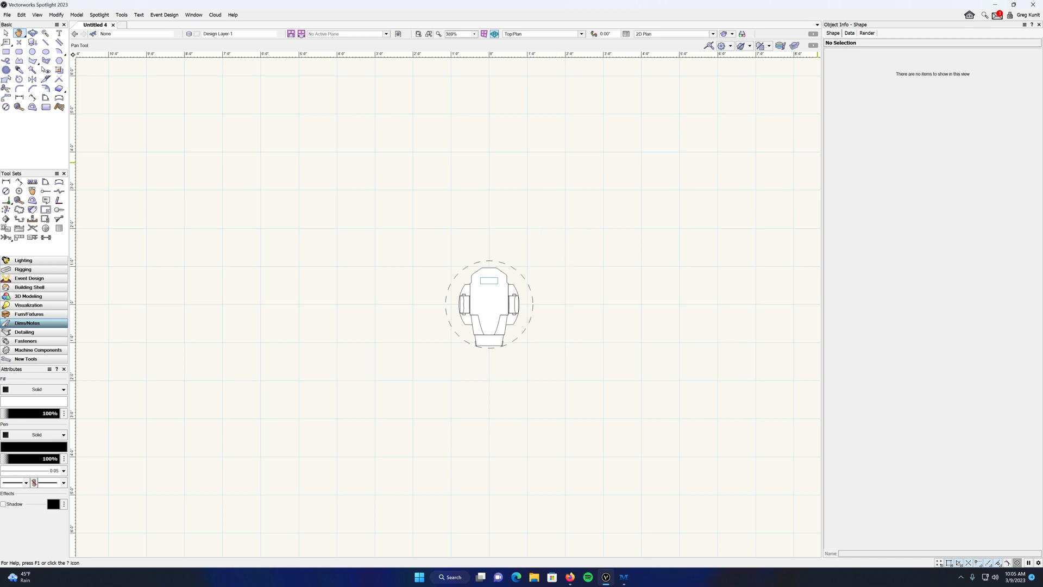
Bring the Resource Manager over the drawing and check which resource types can be created in Untitled 4
drag(1042, 68, 450, 68)
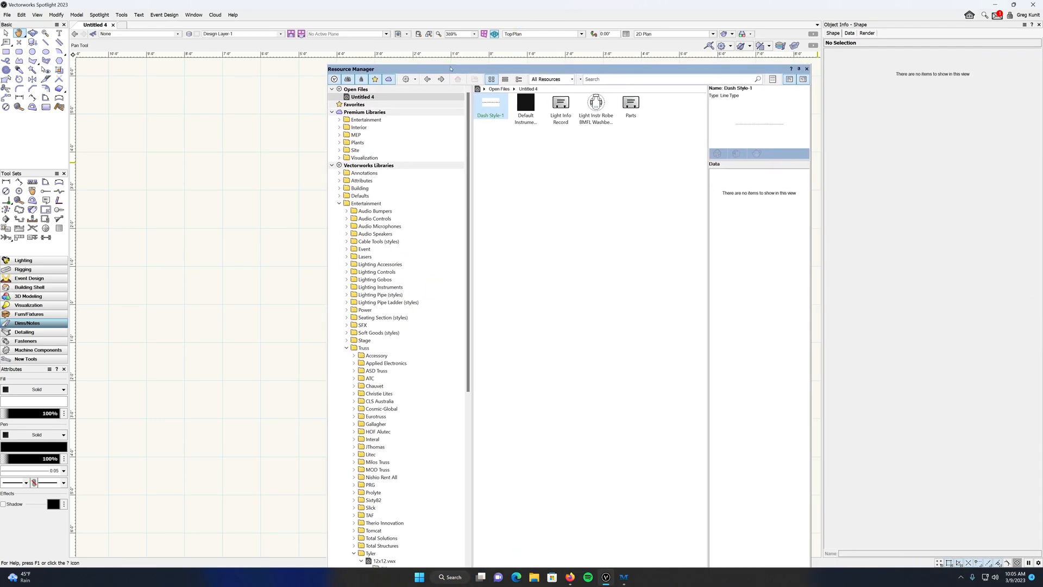
right_click(525, 173)
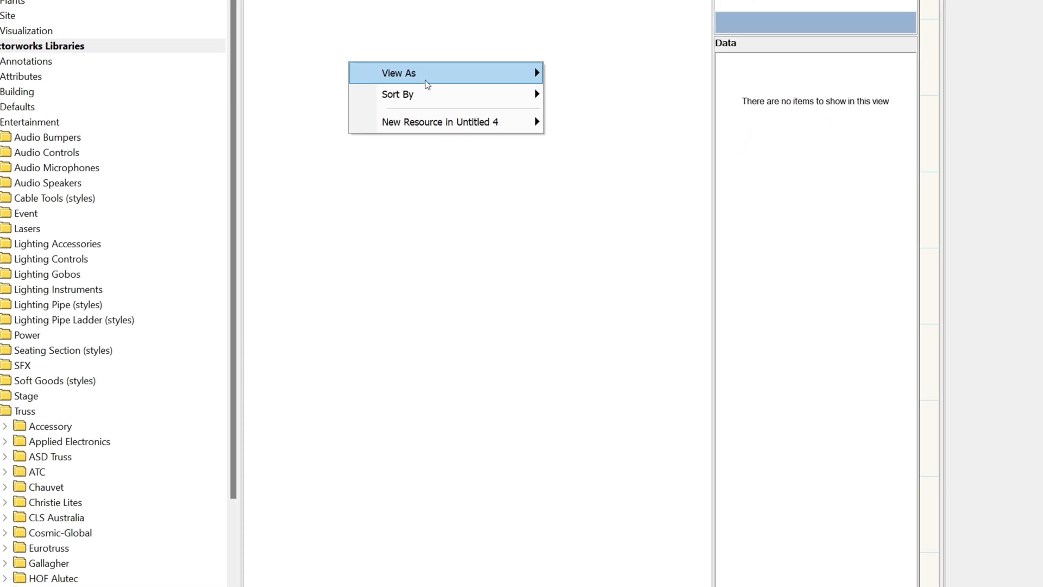
mouse_move(429, 123)
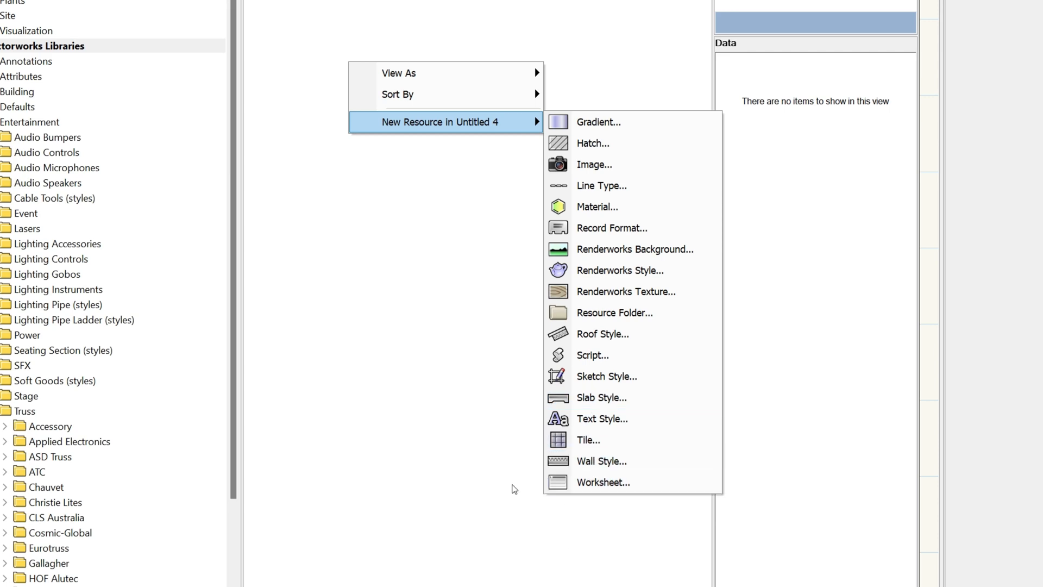
click(452, 278)
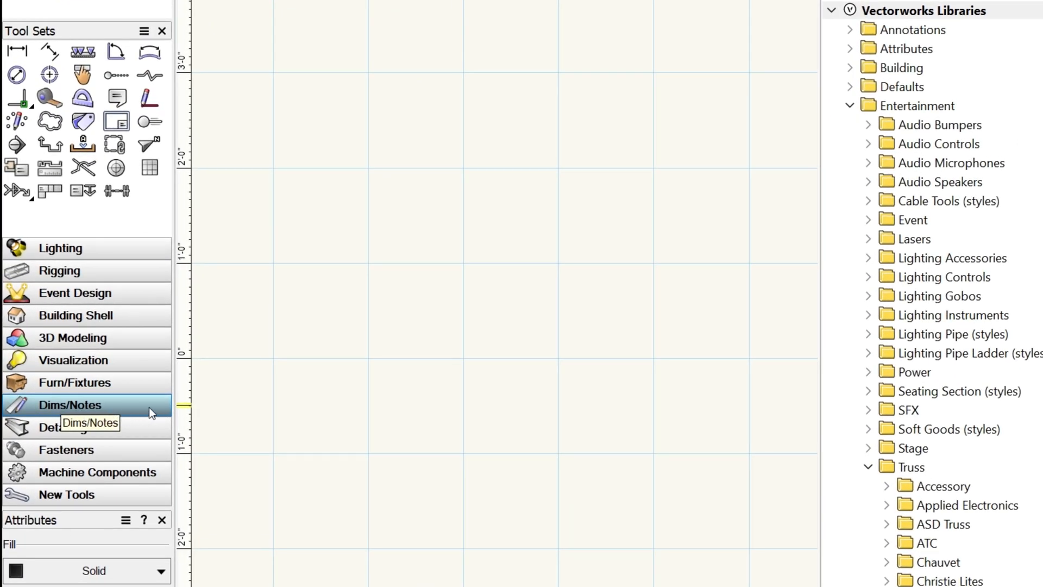
Activate the Data Tag tool and look through the Architecture tag styles, including Roof and Wall
click(81, 123)
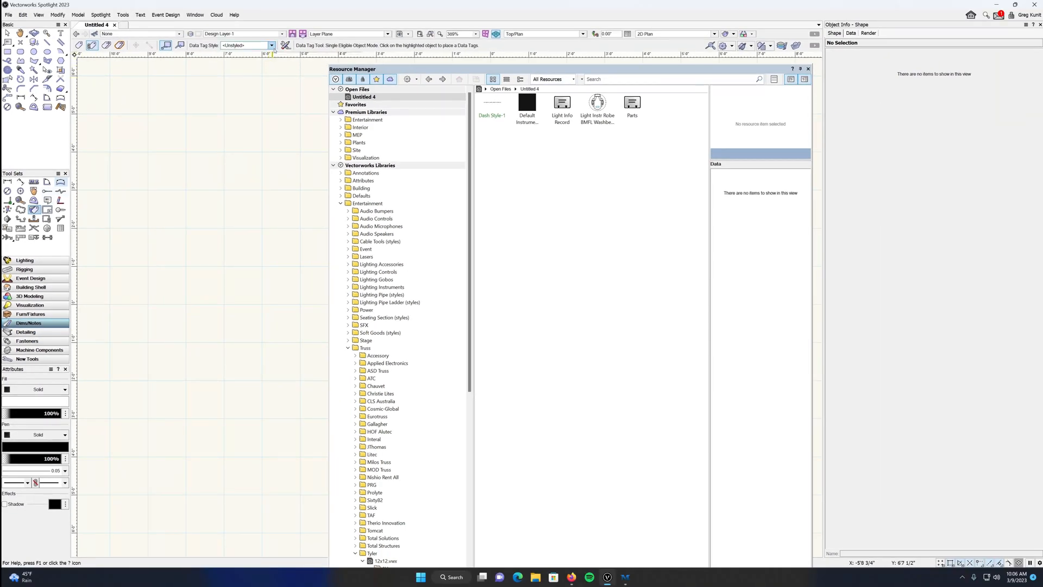
click(271, 46)
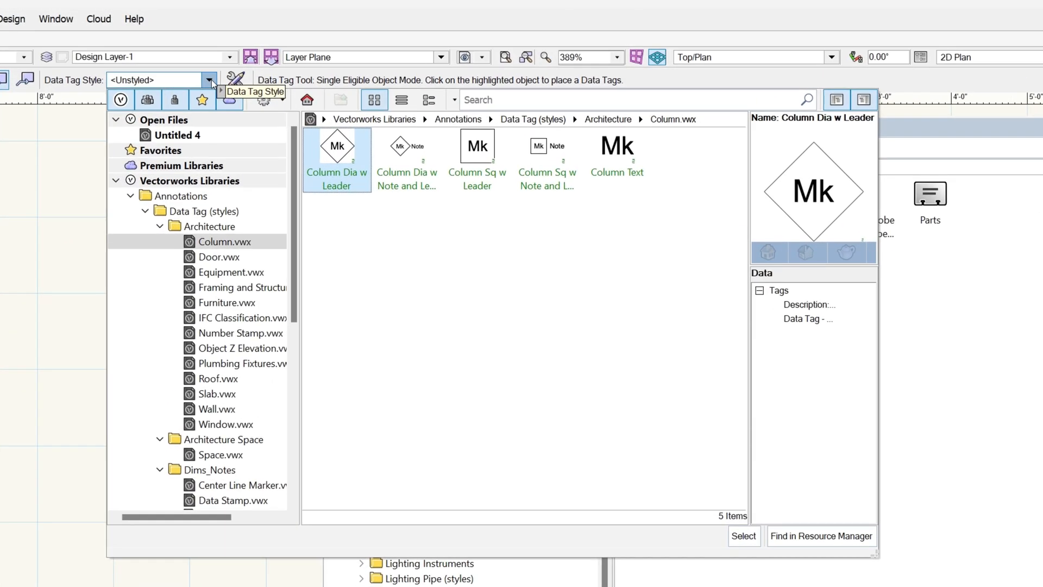
drag(292, 145, 294, 193)
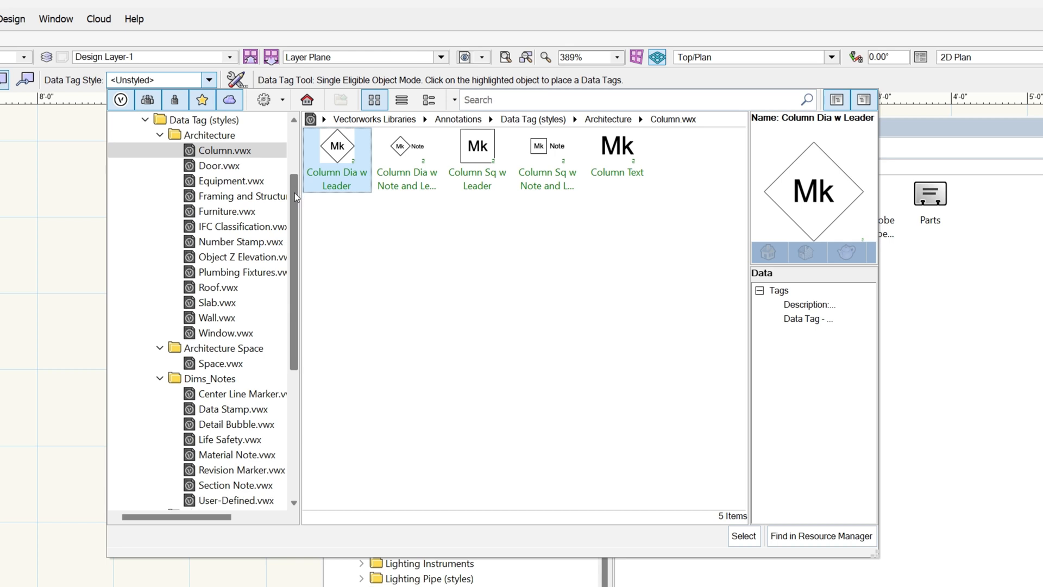
click(245, 199)
click(251, 287)
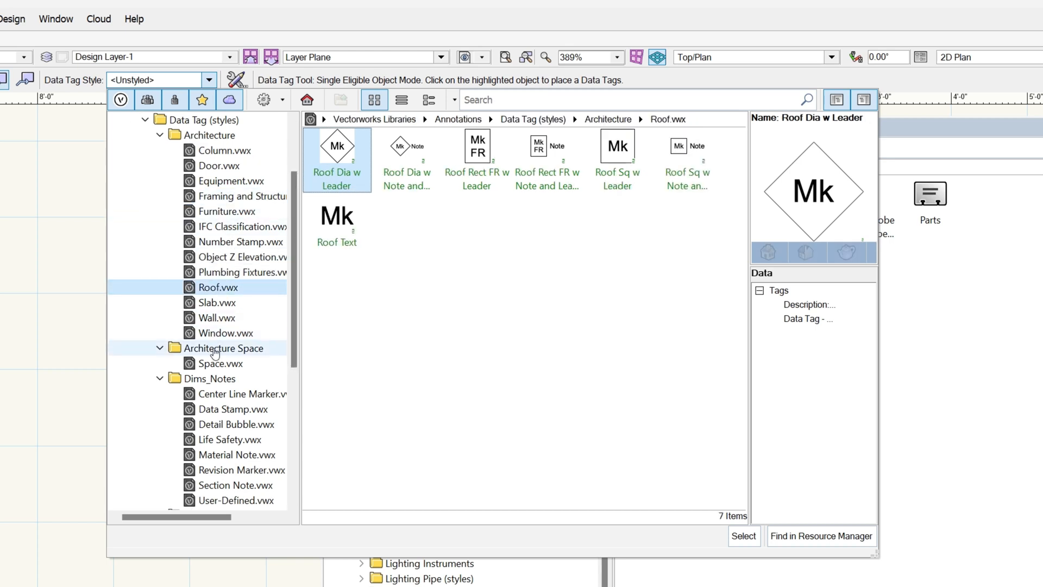
click(240, 318)
Look through the Entertainment data tag styles, including Bridle, Distributor and Speaker
drag(295, 298, 274, 382)
scroll(274, 382, down, 2)
click(226, 303)
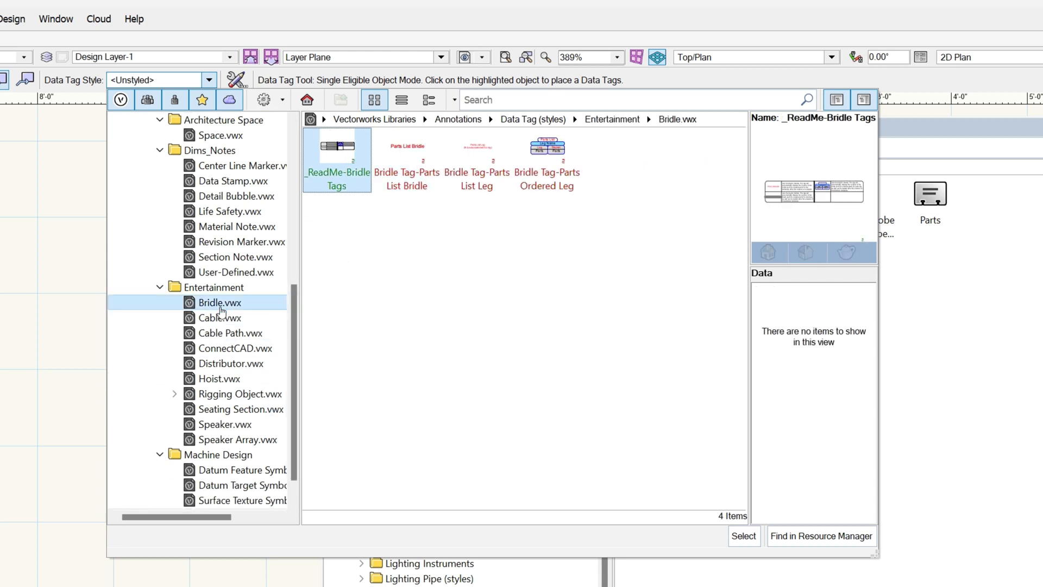
click(228, 323)
click(225, 349)
click(226, 363)
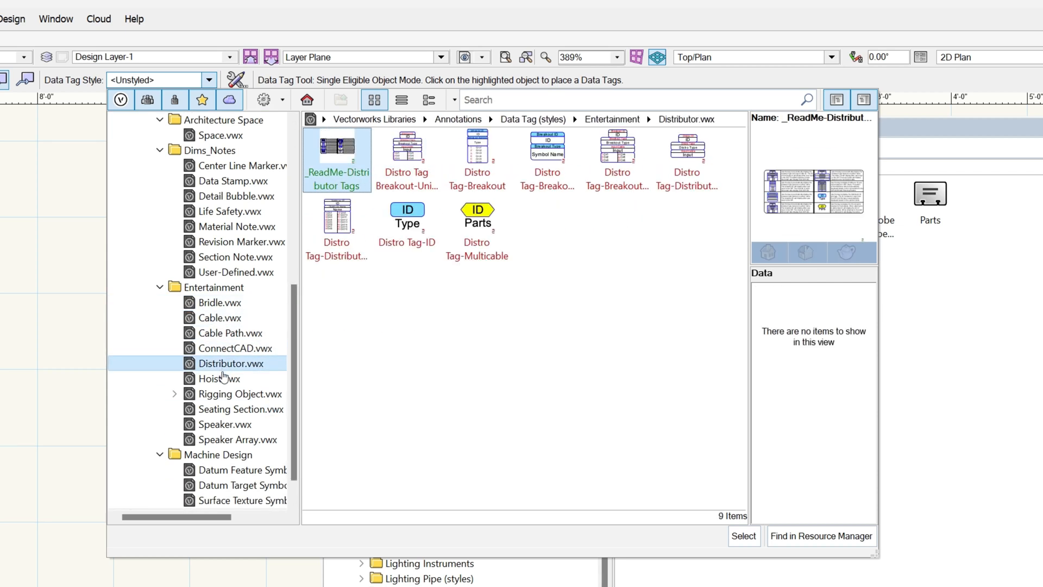
click(225, 395)
click(225, 424)
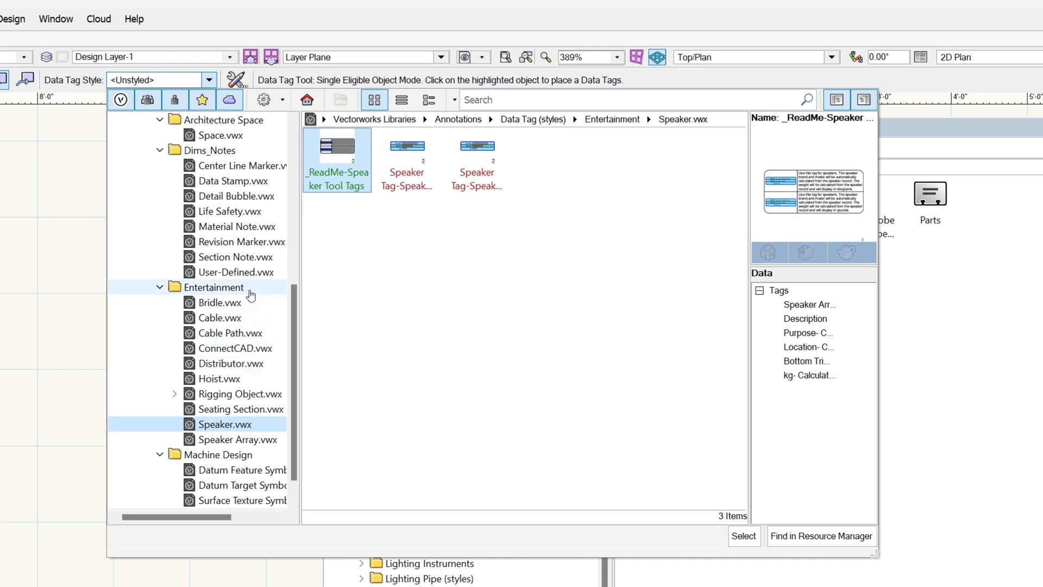
Set the data tag style to Cable Tag-Multi-Long from the Entertainment Cable.vwx library
click(251, 320)
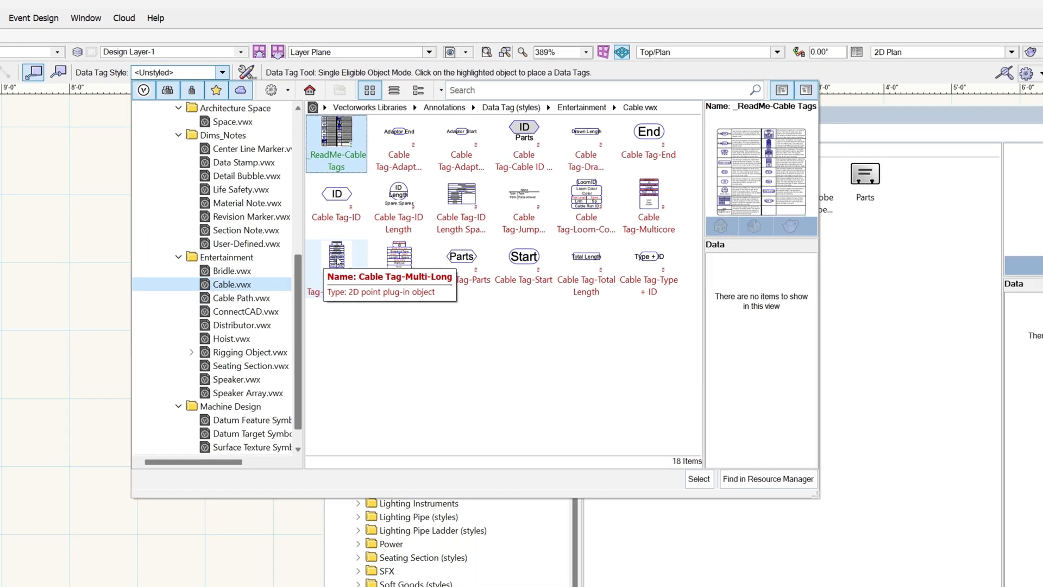
double_click(337, 278)
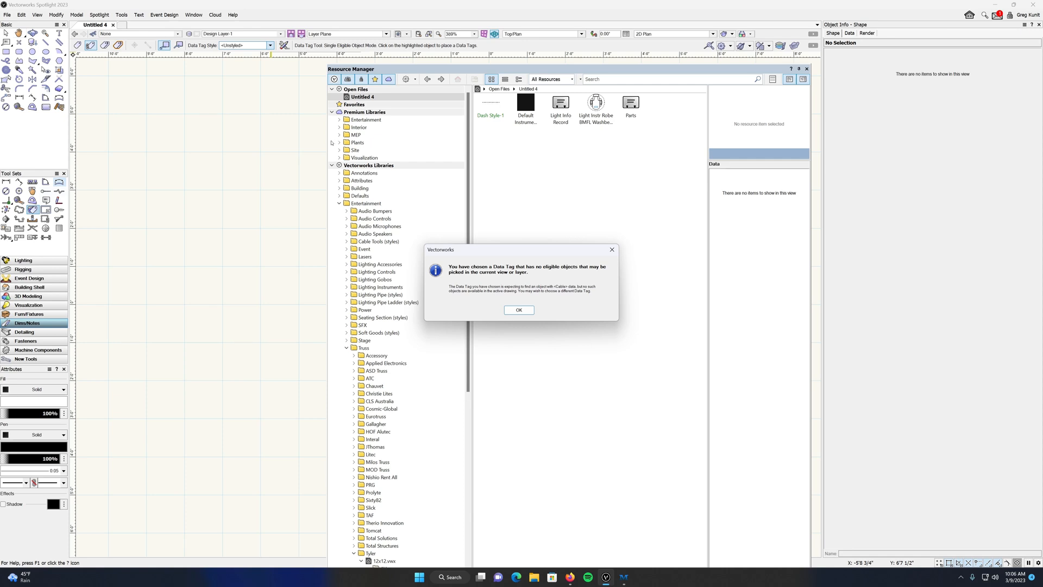
click(519, 313)
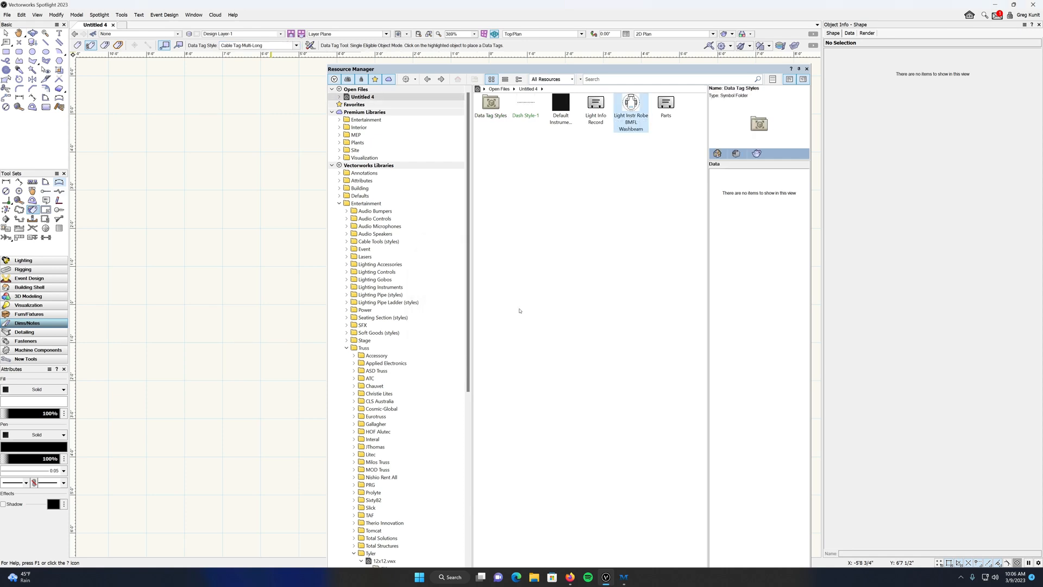
Rename the Cable Tag-Multi-Long style in the file's Data Tag Styles folder as Fixture Data Tag
double_click(491, 108)
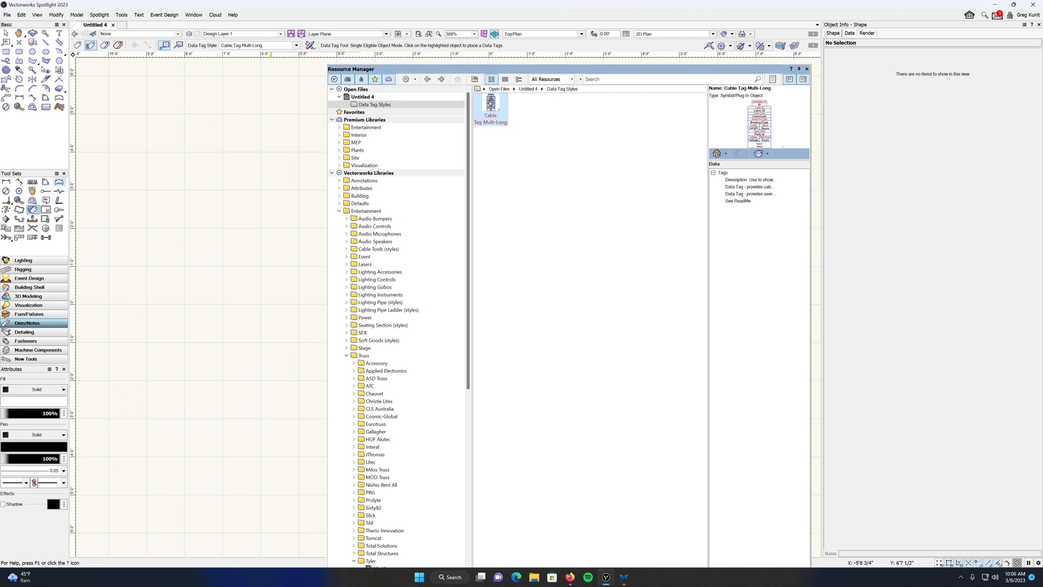
right_click(491, 105)
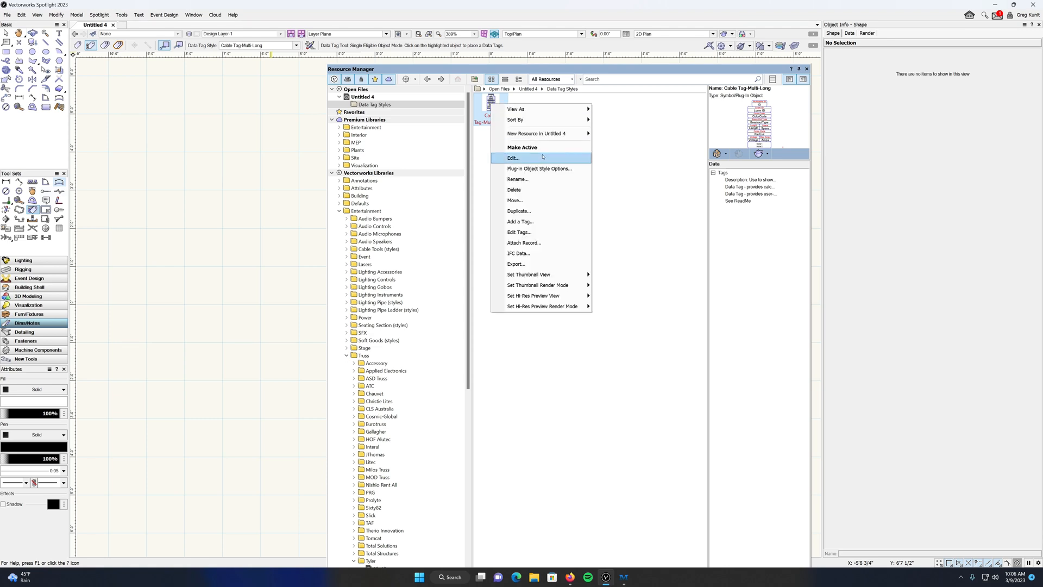
click(544, 158)
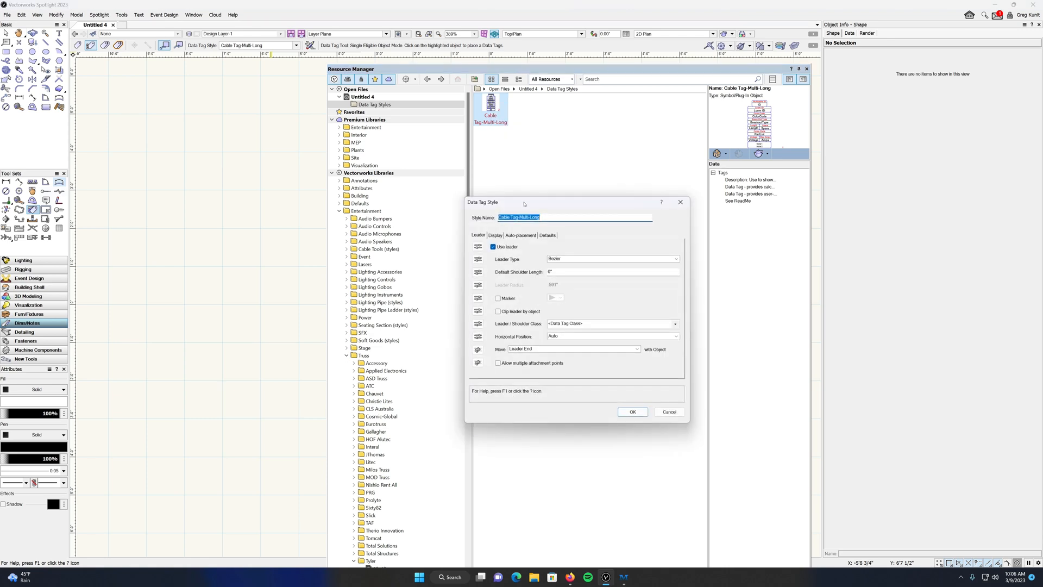
key(BackSpace)
key(Return)
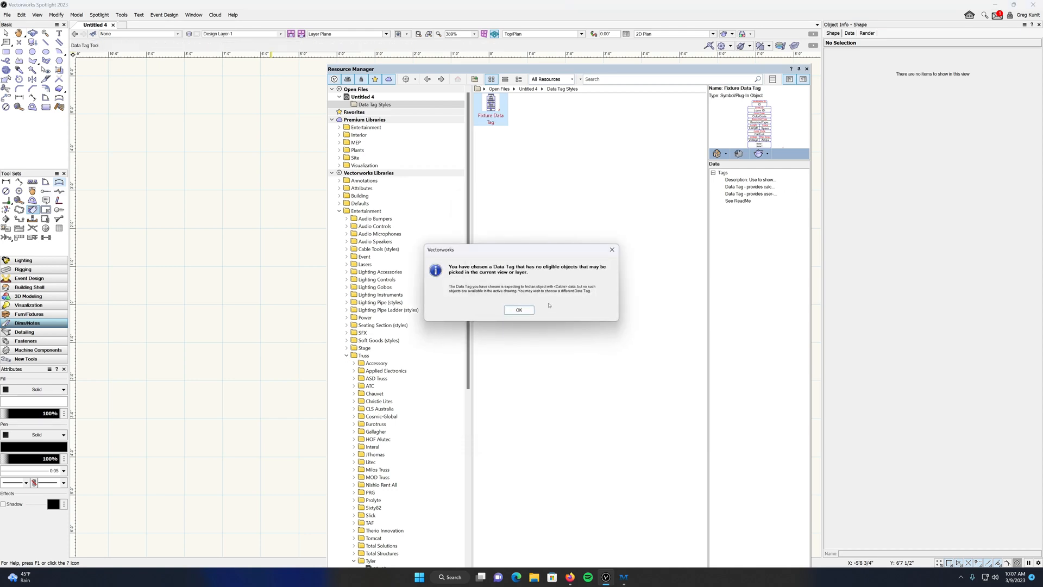
click(519, 310)
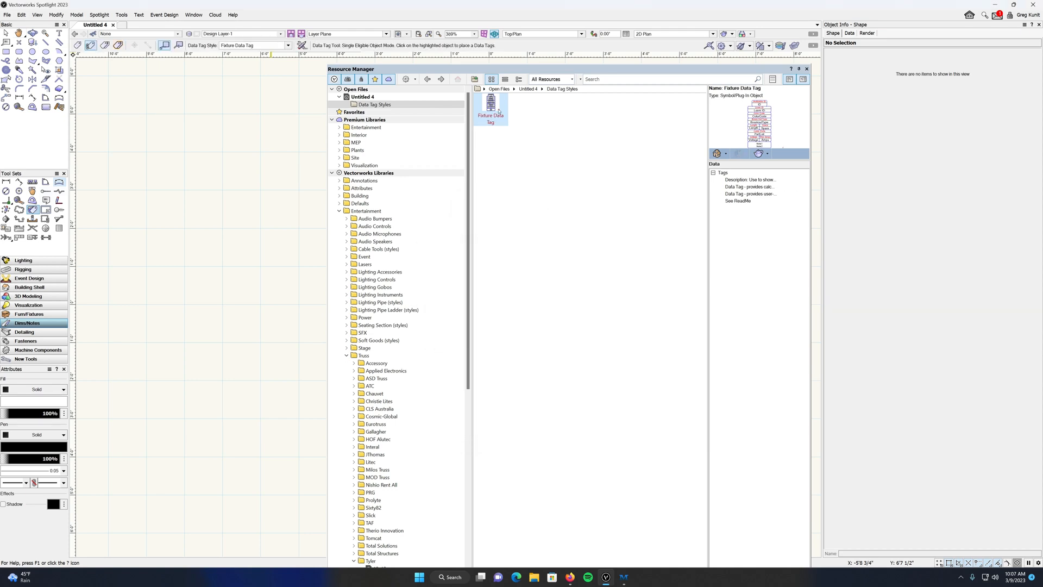
Move the Resource Manager aside and open the tag layout of the Fixture Data Tag style for editing
drag(471, 68, 715, 70)
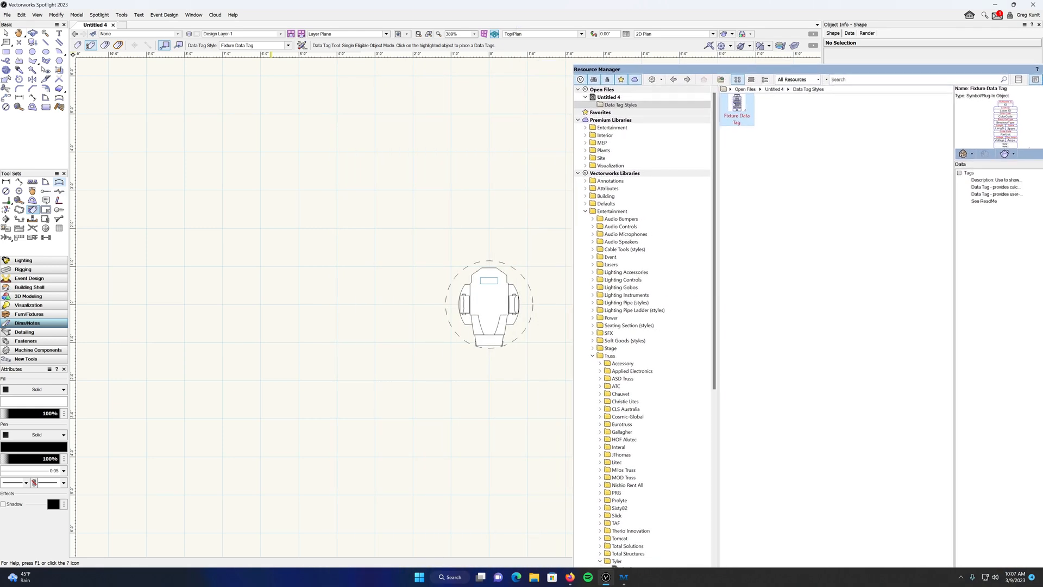
right_click(735, 103)
click(755, 158)
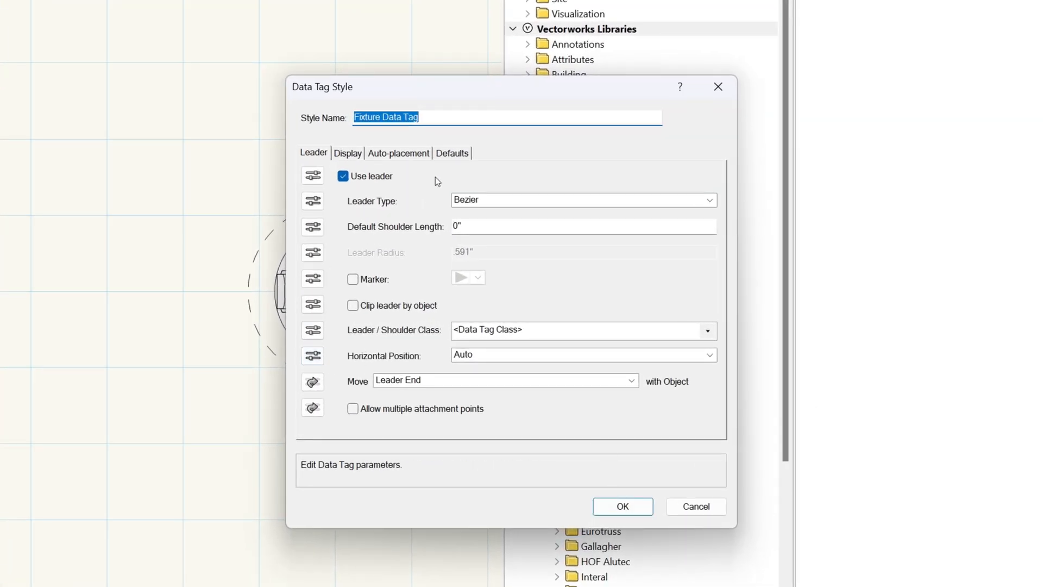
click(348, 154)
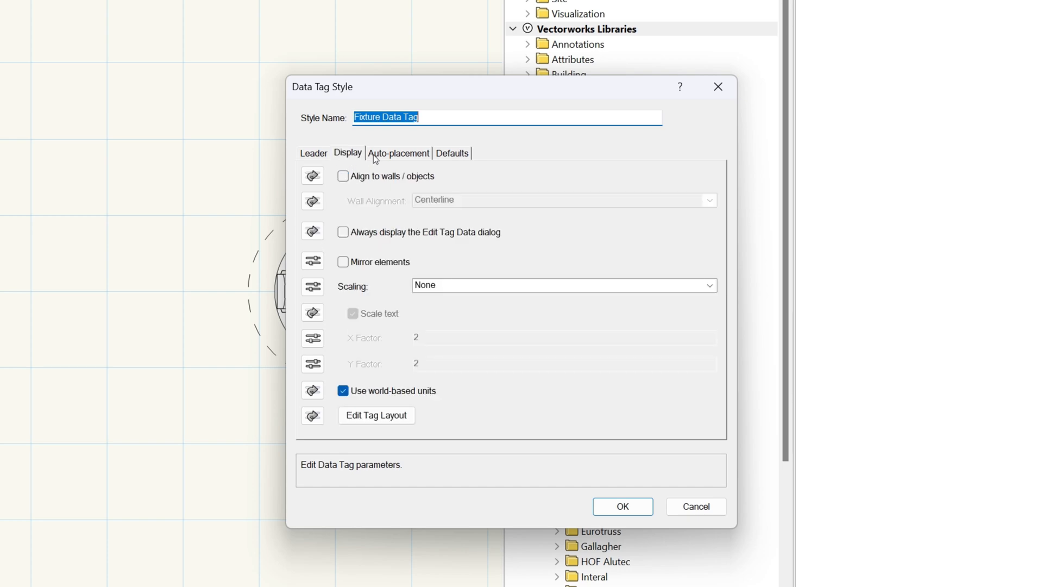
click(399, 422)
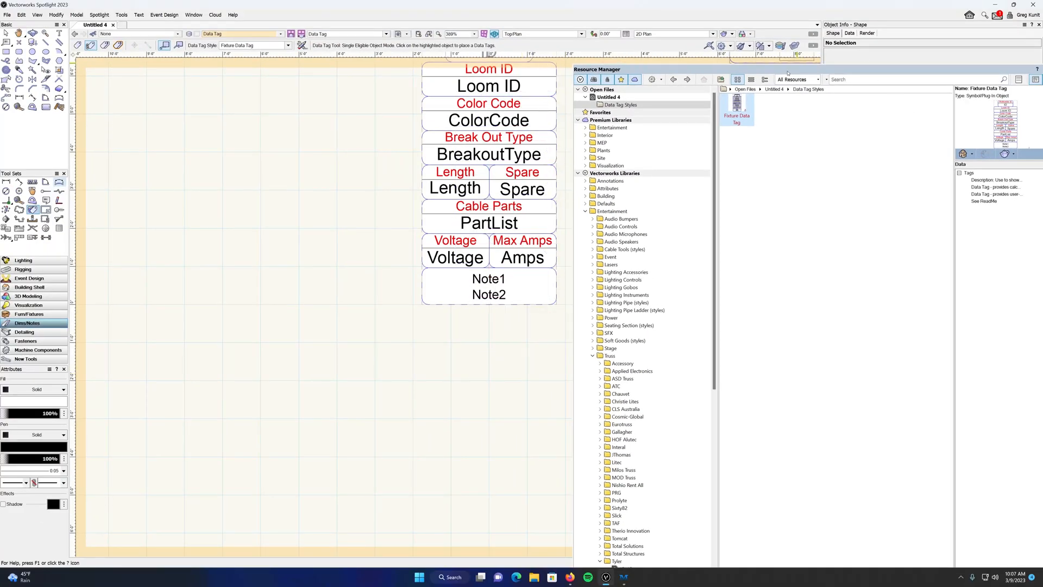
Delete the Multicable ID block, with its box and both texts, from the top of the tag layout
scroll(663, 347, down, 1)
scroll(592, 183, up, 2)
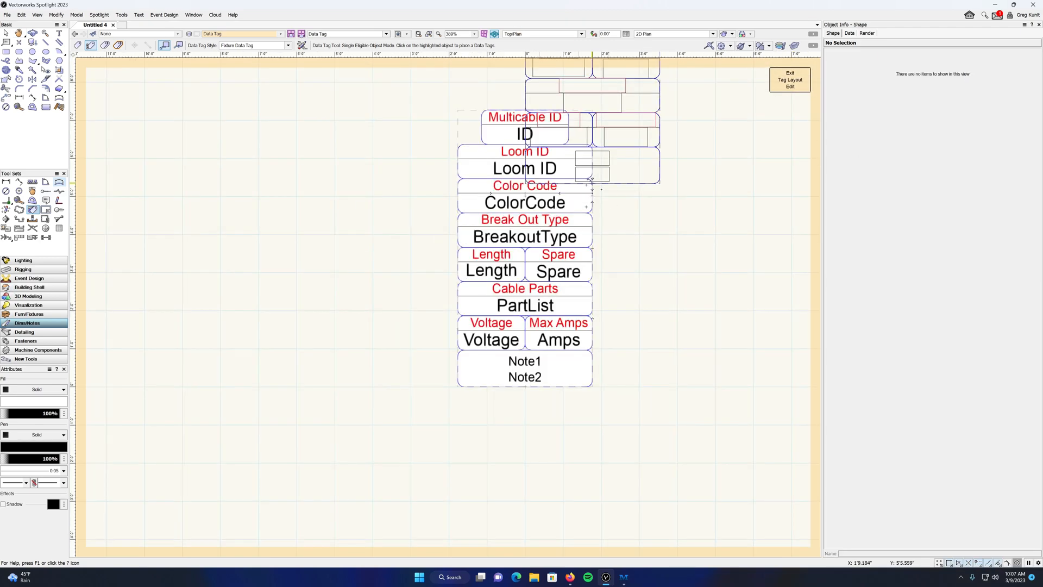
key(x)
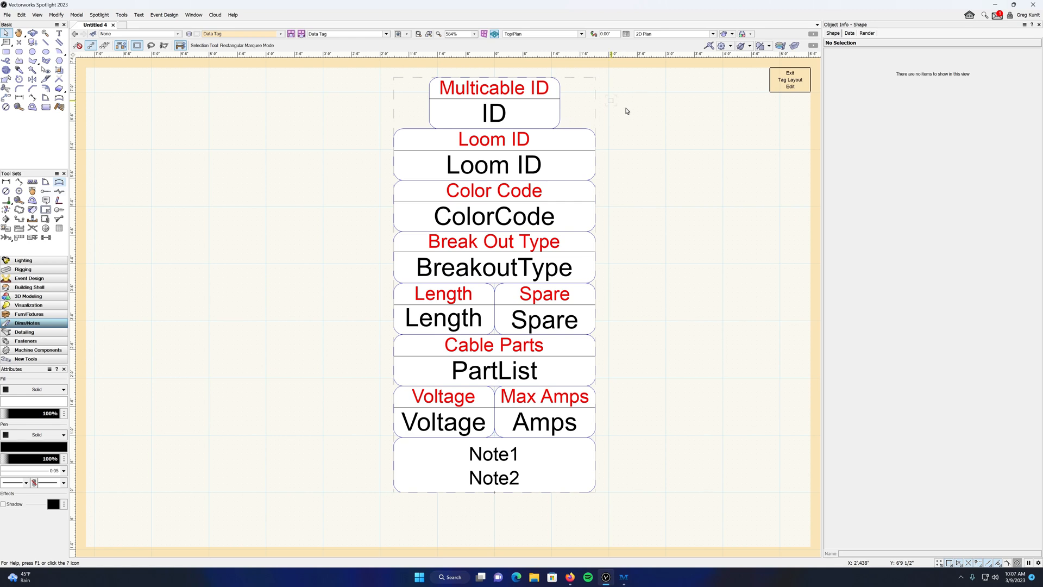
drag(617, 71, 375, 132)
key(Delete)
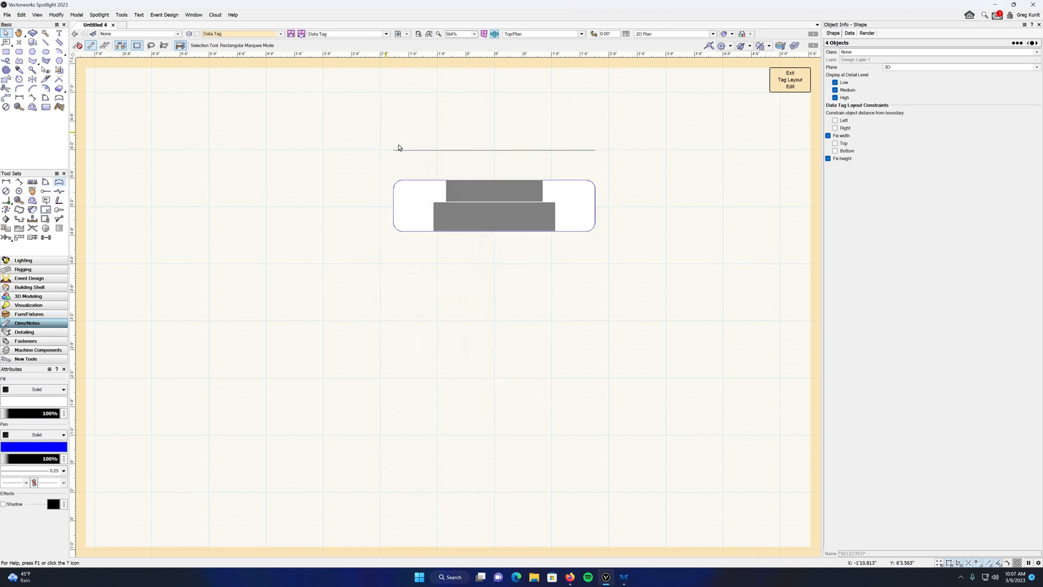
Change the red Loom ID heading in the tag layout to "Channel"
click(493, 140)
double_click(493, 142)
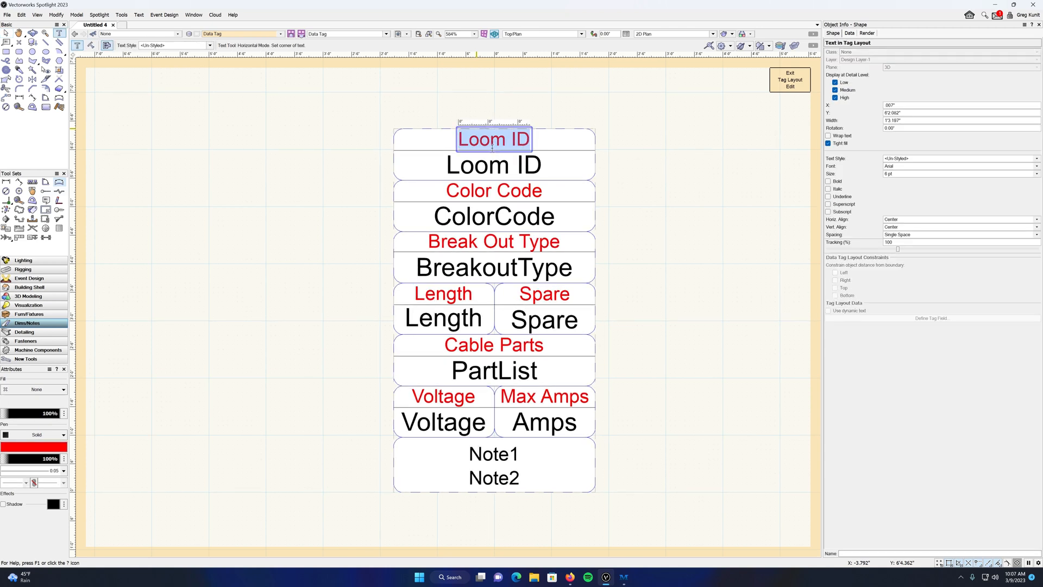
text(Chan)
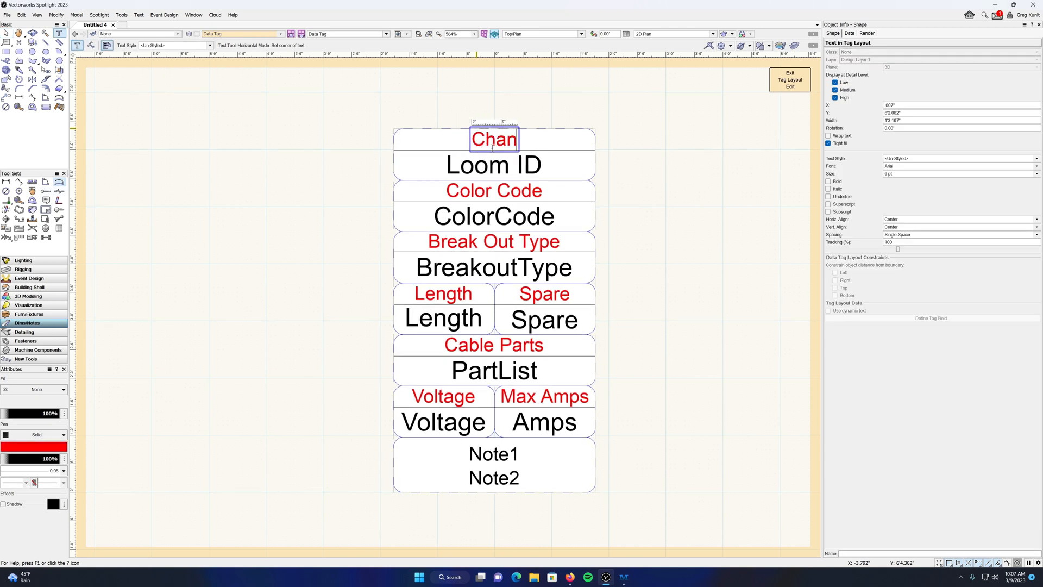
text(nel)
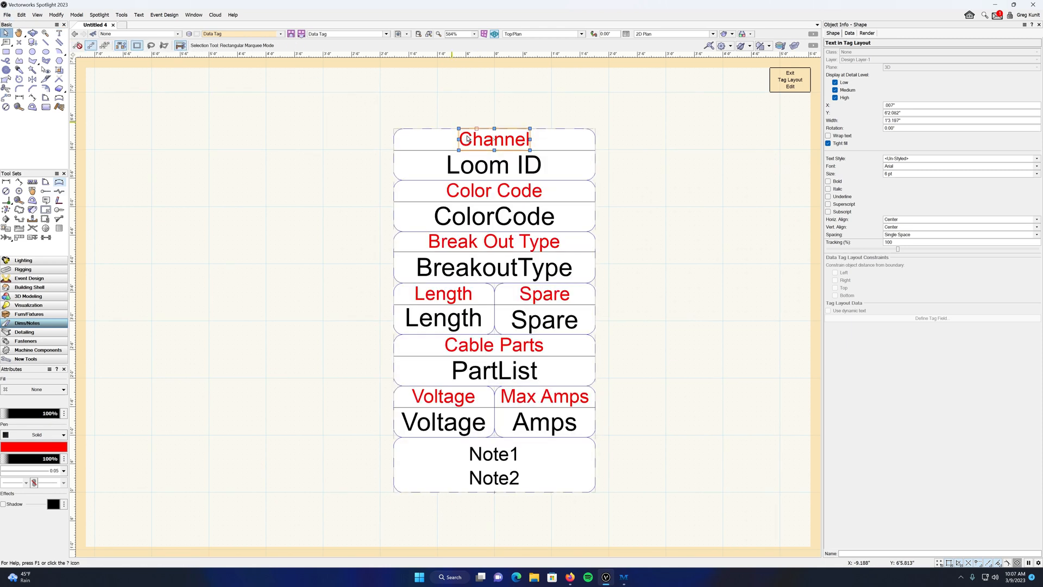
Open the tag field definition of the black Loom ID text and set its field label to "channel"
click(487, 175)
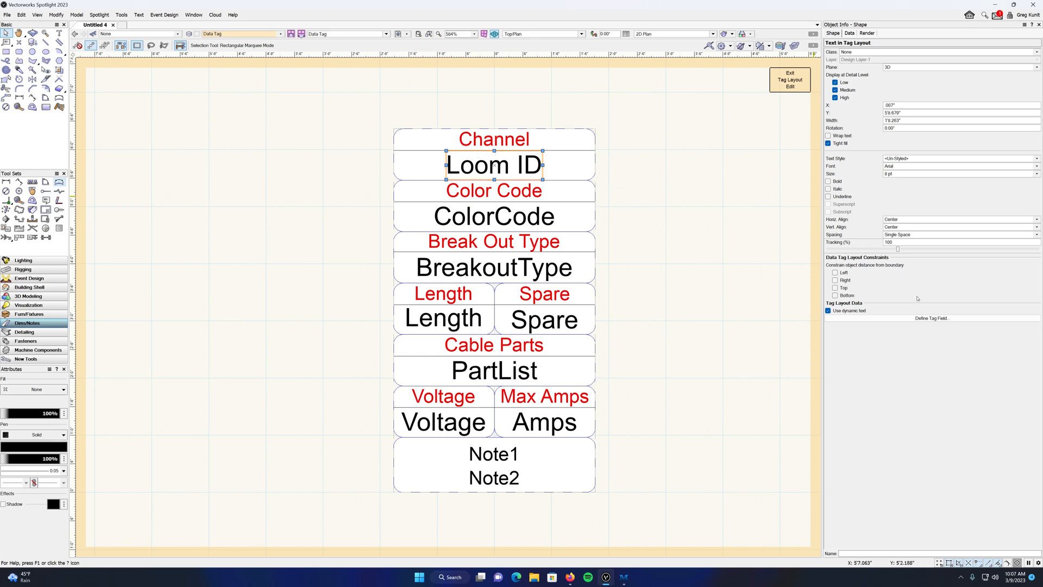
click(914, 318)
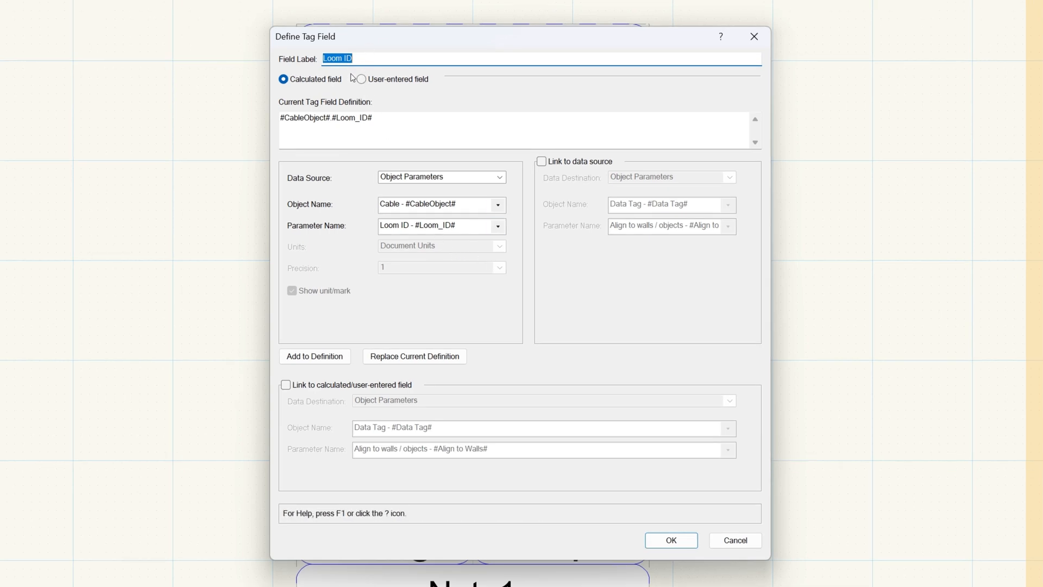
text(channel)
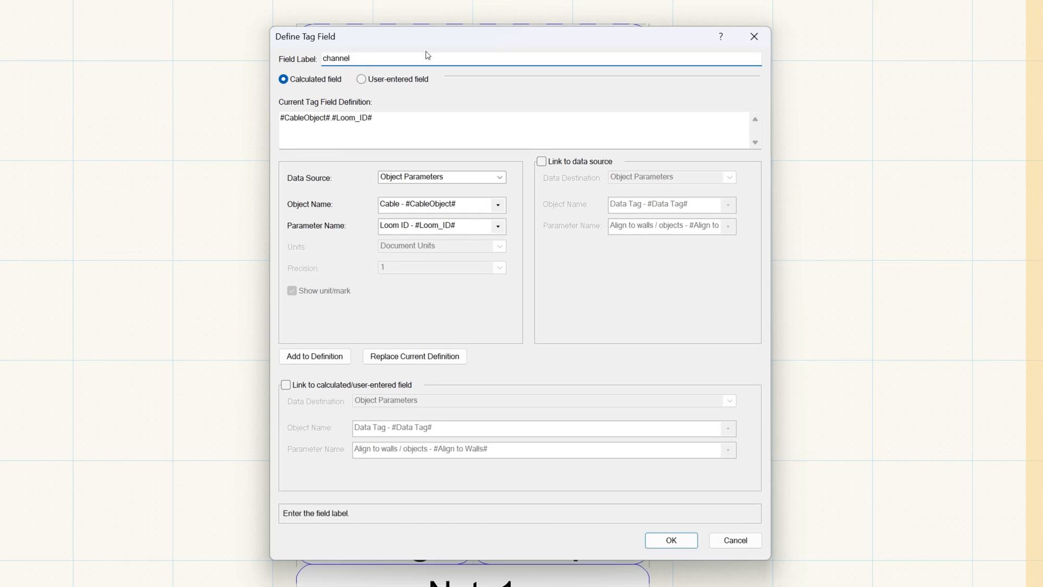
Replace the channel field's tag definition with the Channel parameter of the Lighting Device object
click(398, 120)
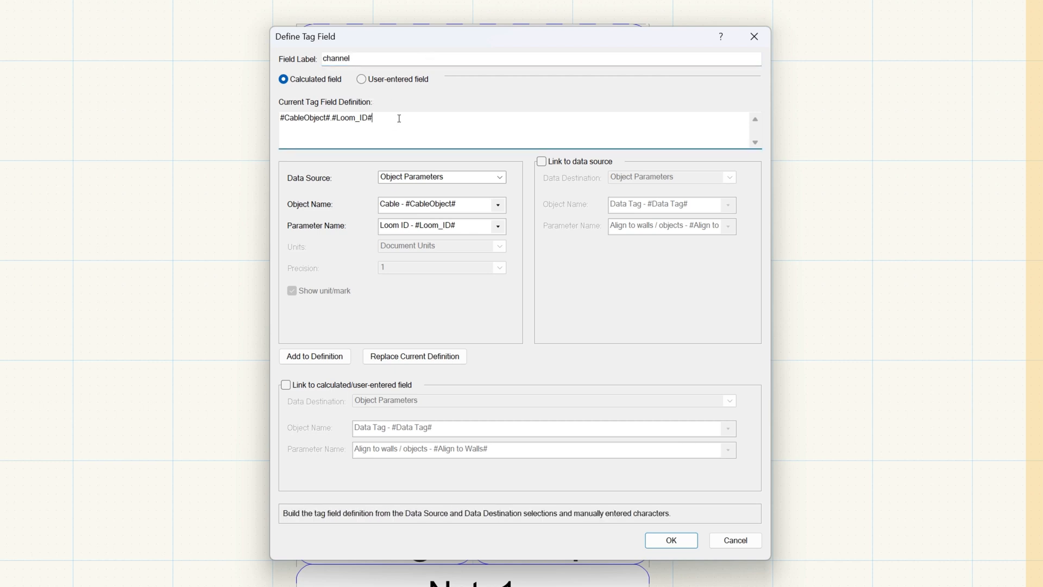
drag(399, 118, 279, 117)
key(BackSpace)
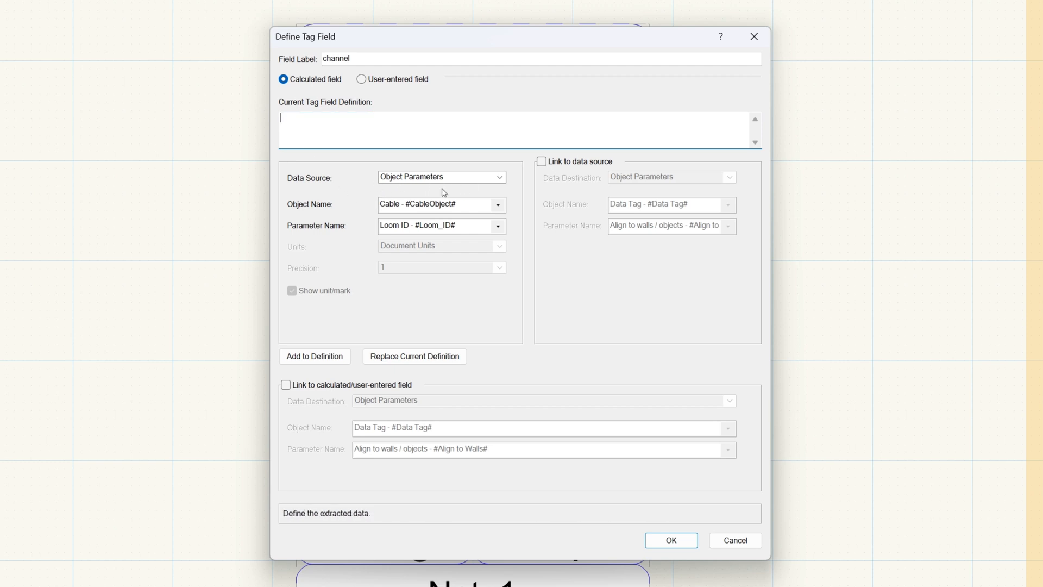
click(499, 205)
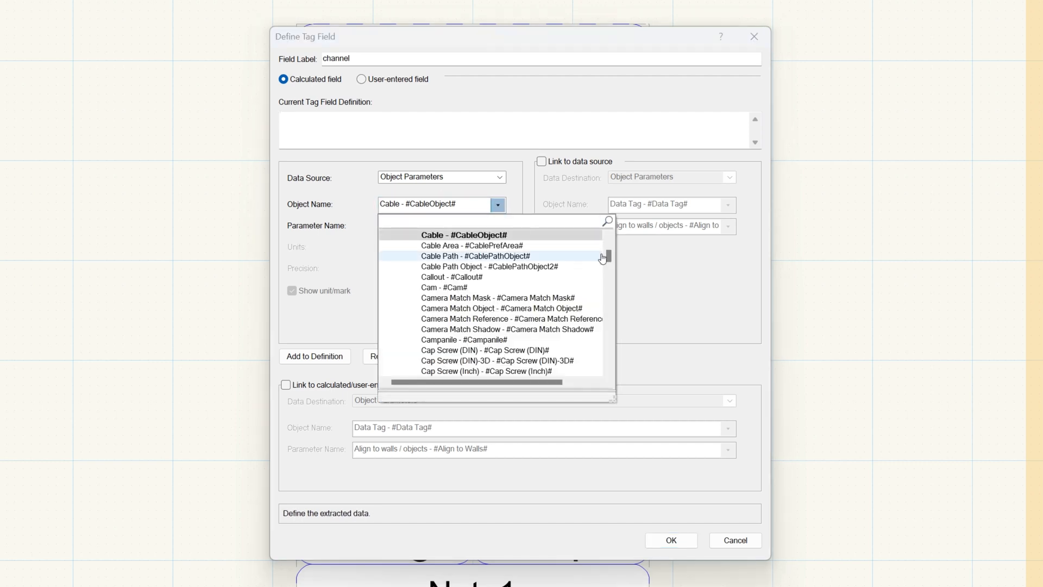
drag(609, 257, 611, 295)
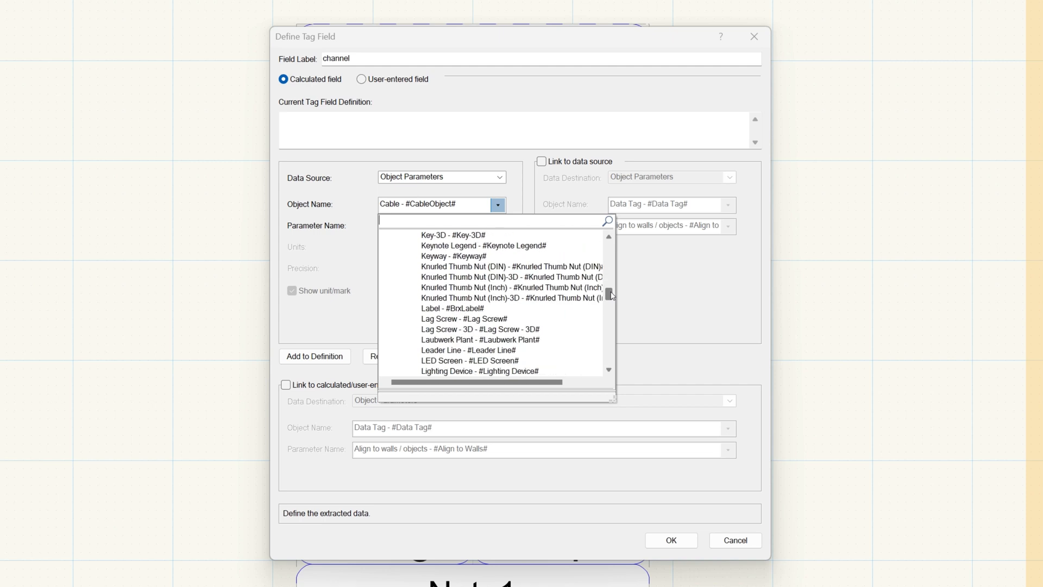
click(526, 371)
click(497, 227)
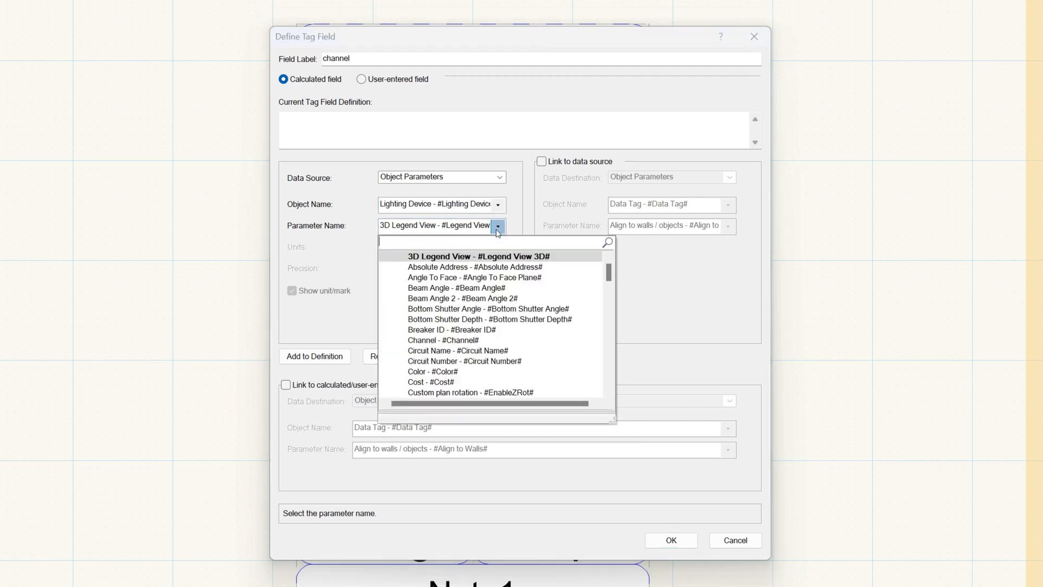
click(481, 341)
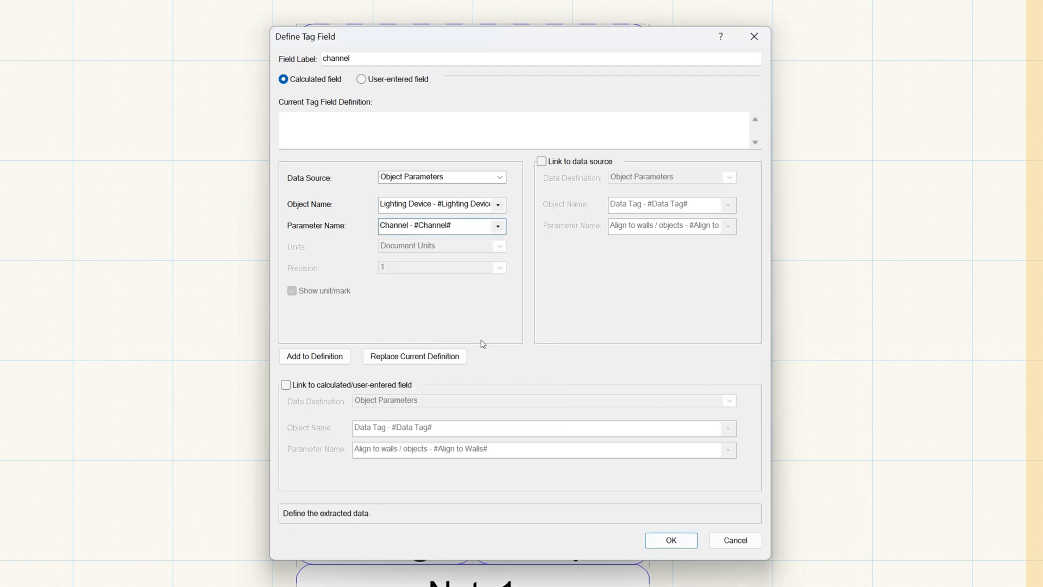
click(329, 357)
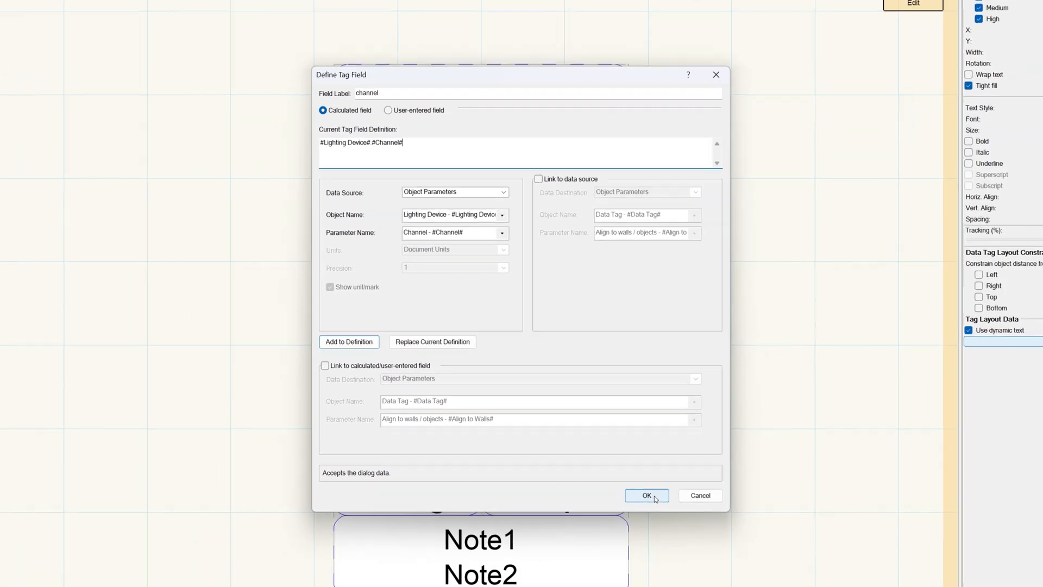
click(655, 496)
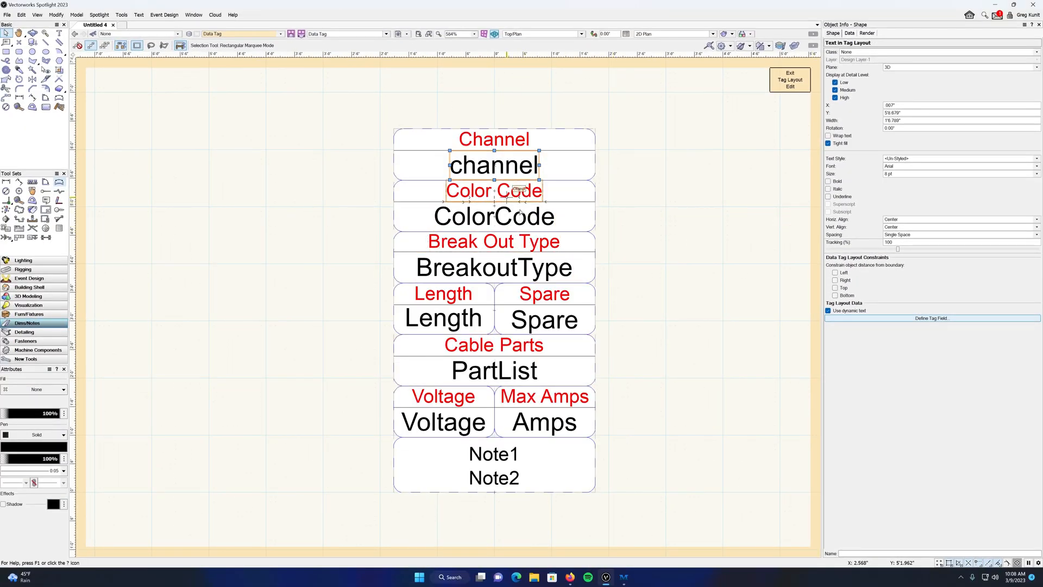
Change the red Color Code heading in the tag layout to "Circuit Name"
click(520, 206)
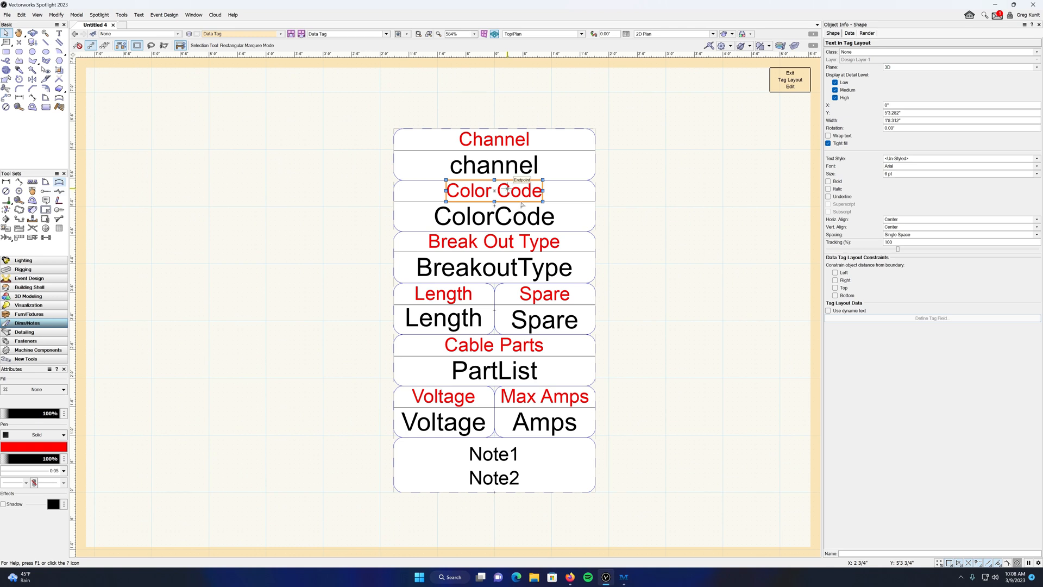
double_click(522, 205)
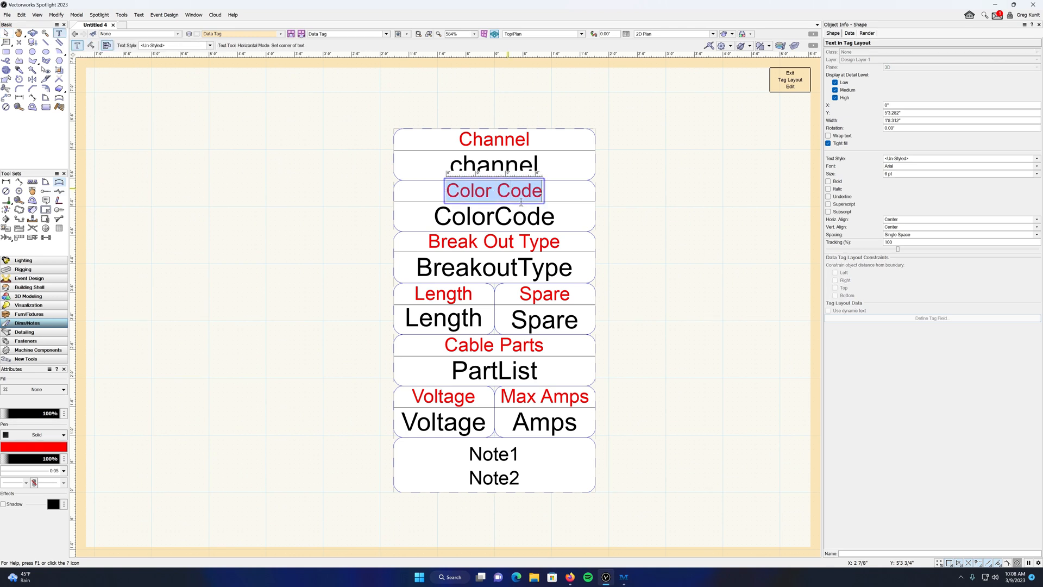
text(Ci)
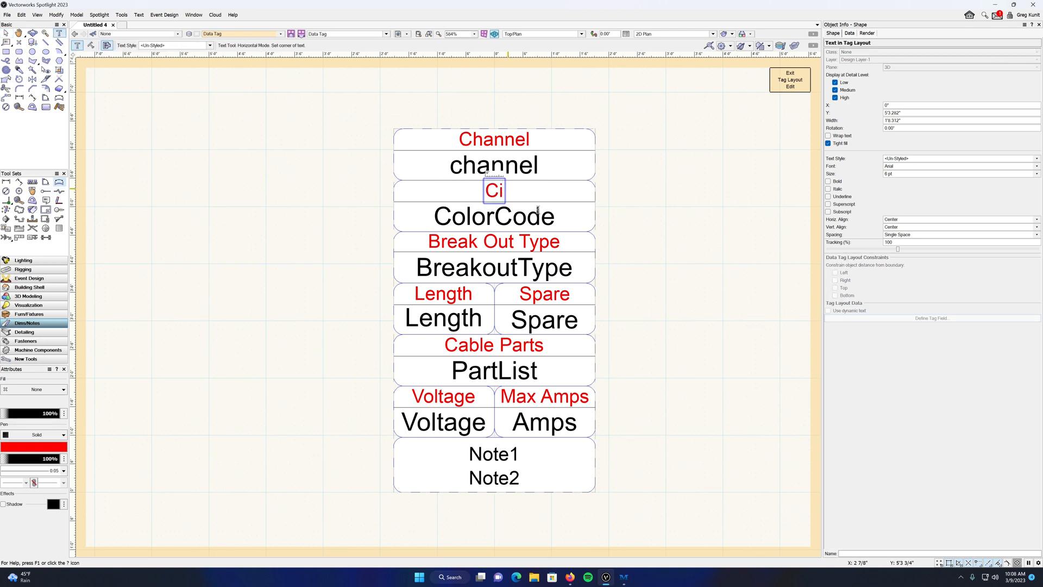
text(rcuit N)
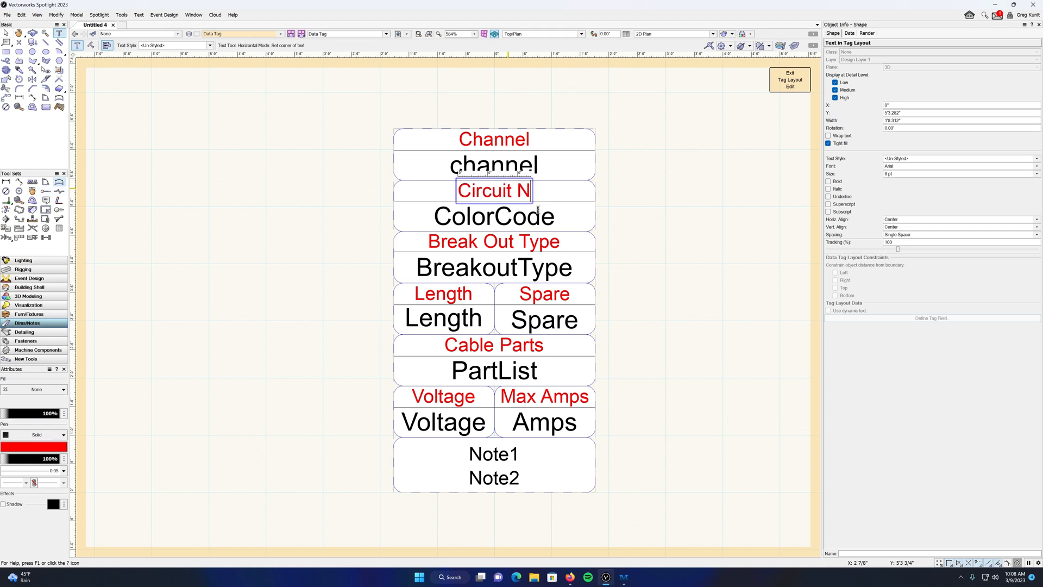
text(ame)
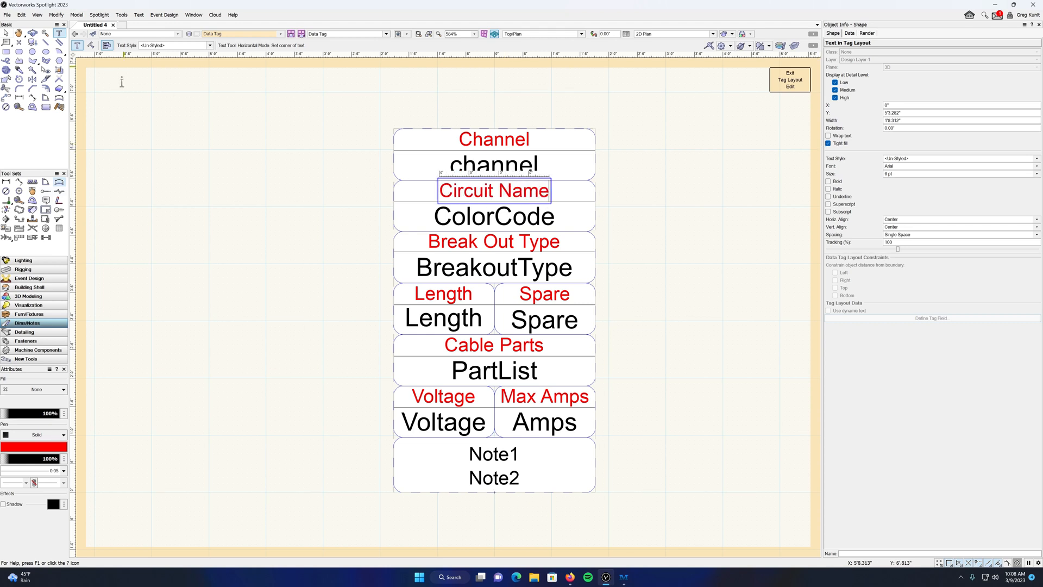
click(7, 34)
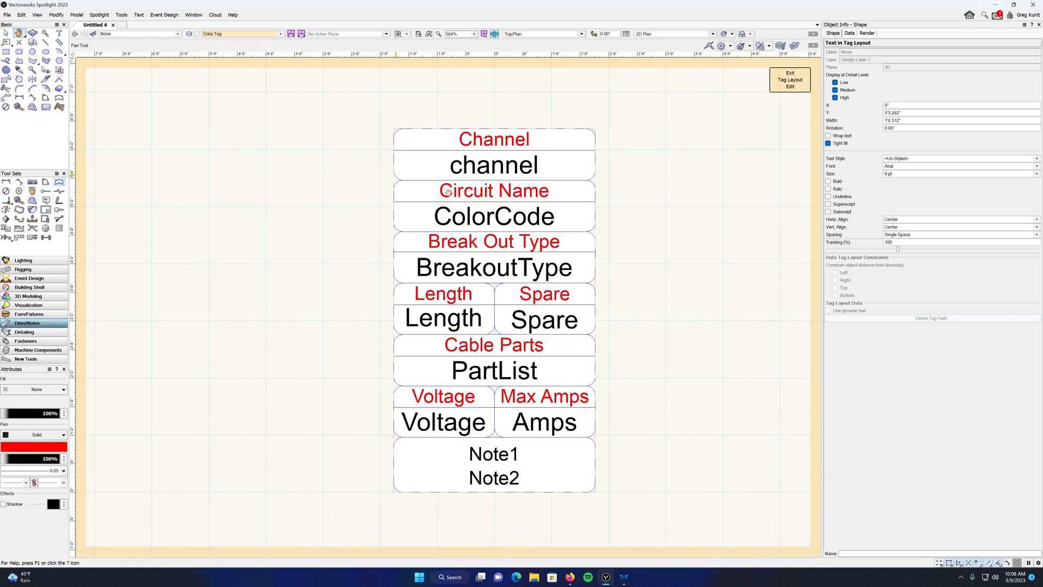
Open the tag field definition of the black ColorCode text, set its field label to "circuit name" and clear its current definition
click(494, 216)
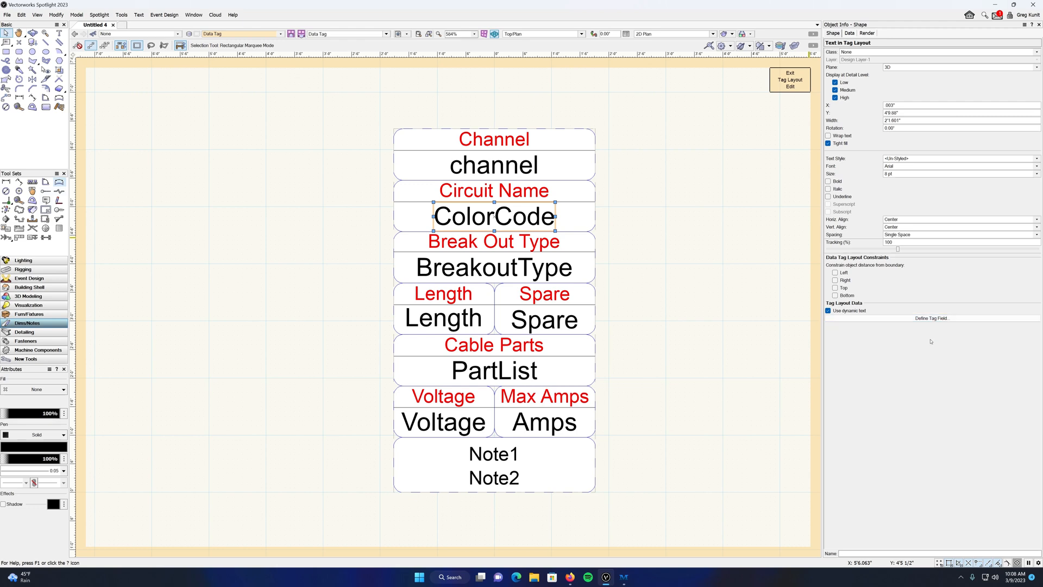
click(933, 319)
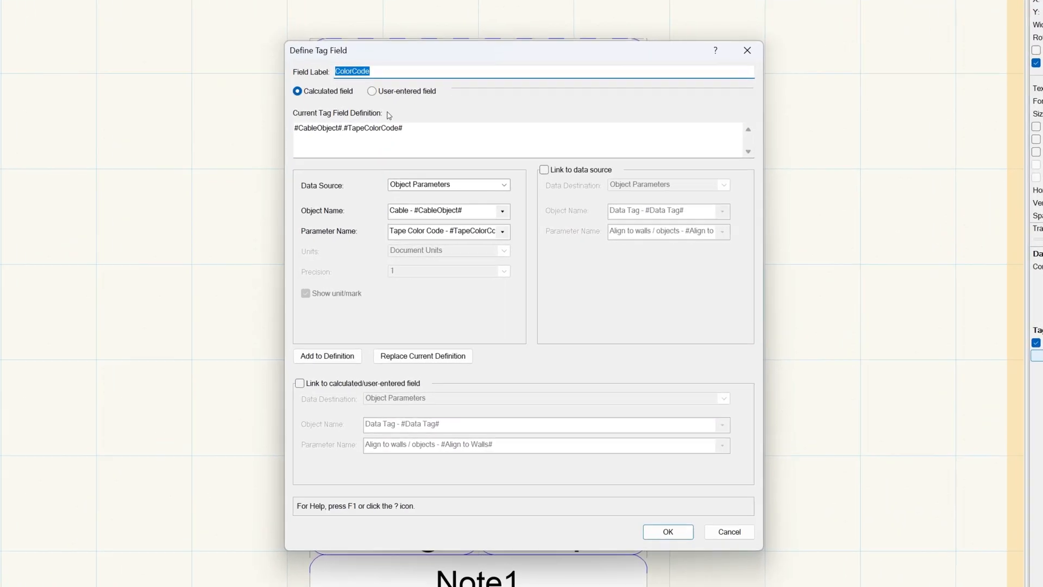
text(c)
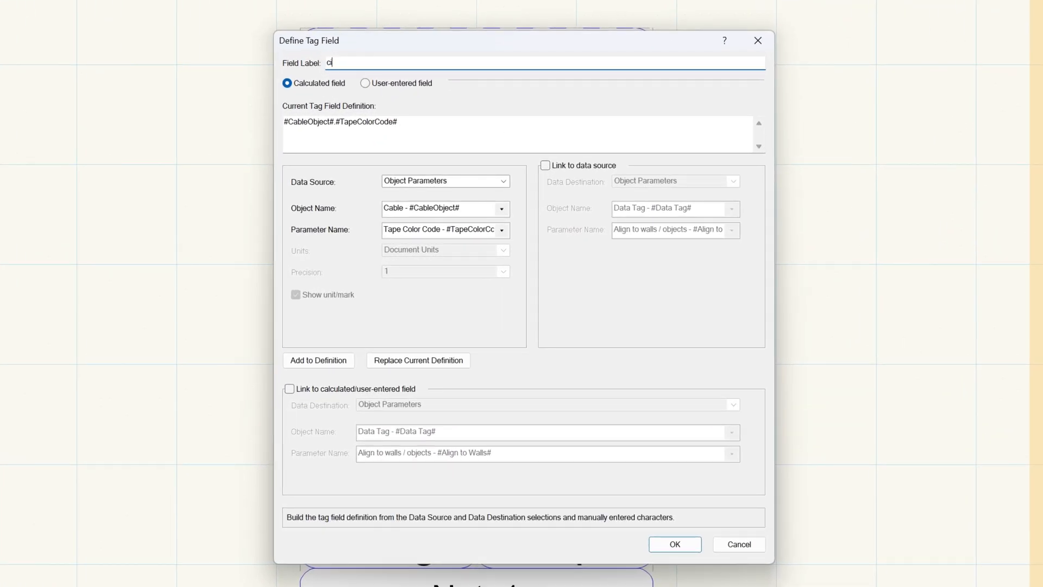
text(ircuit nam,e)
drag(431, 129, 230, 121)
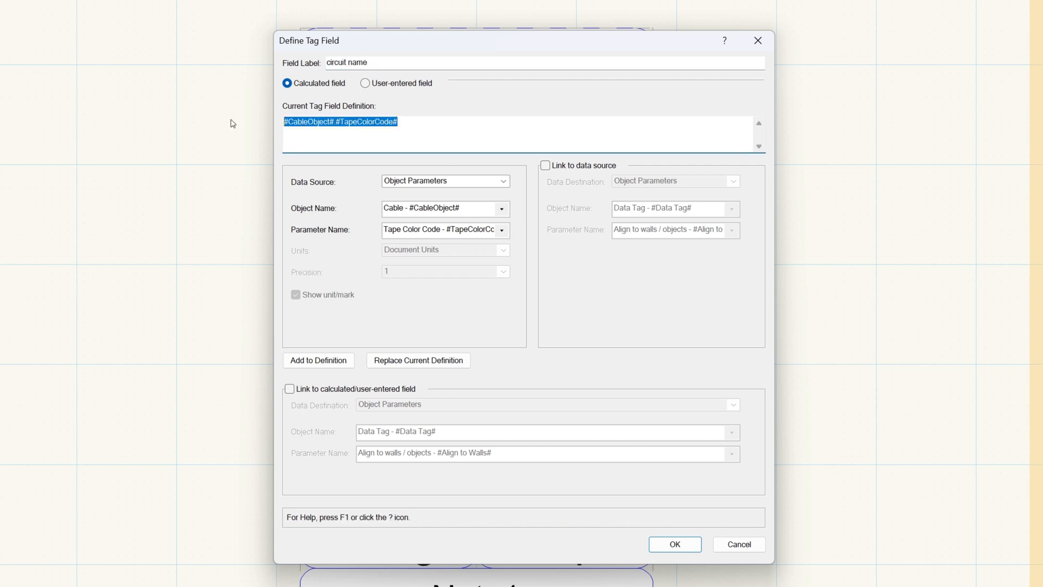
key(Delete)
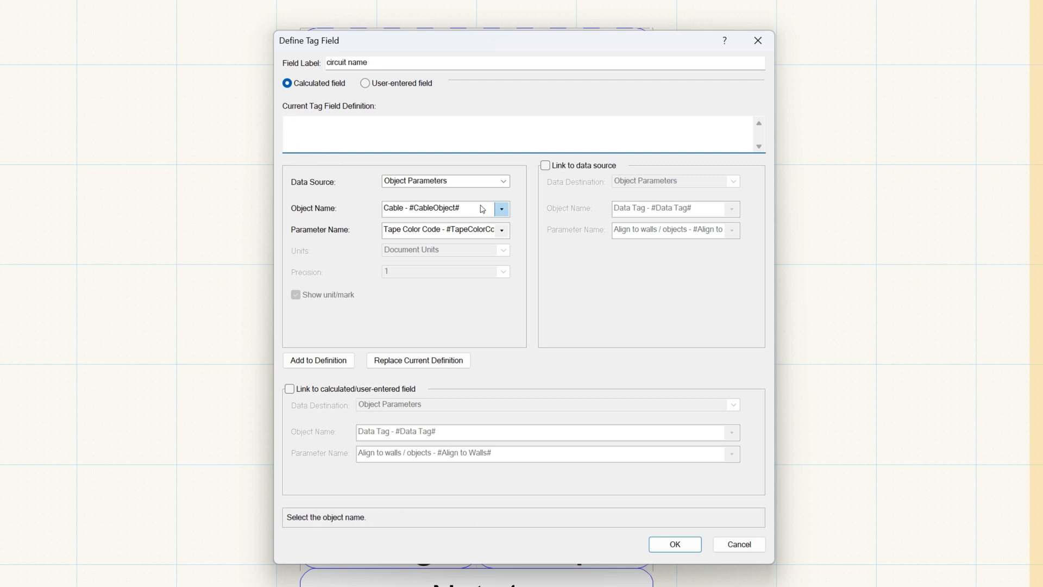
Define the circuit name tag field with the Circuit Name parameter of the Lighting Device object
click(501, 210)
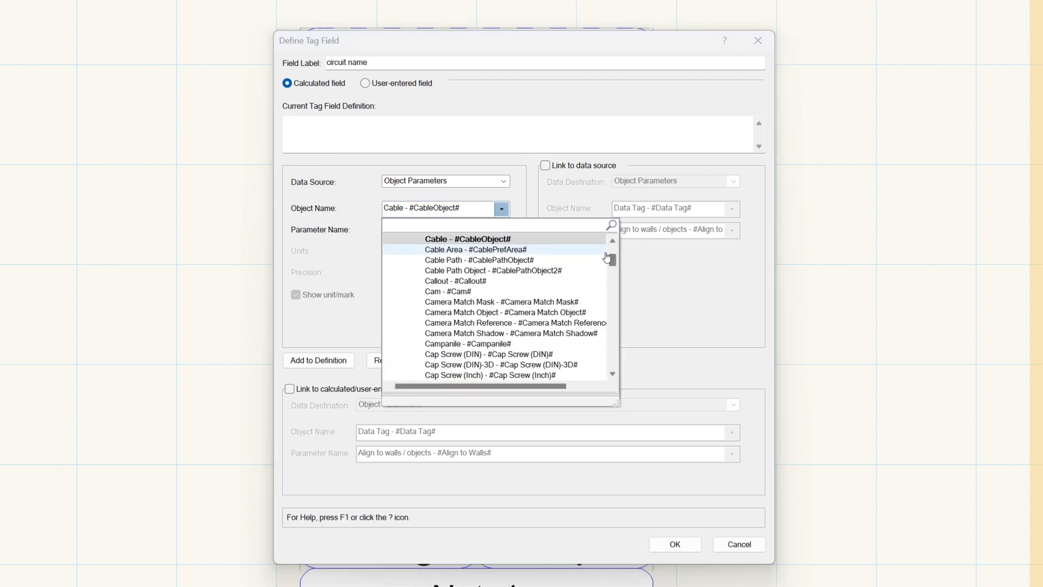
drag(617, 261, 617, 300)
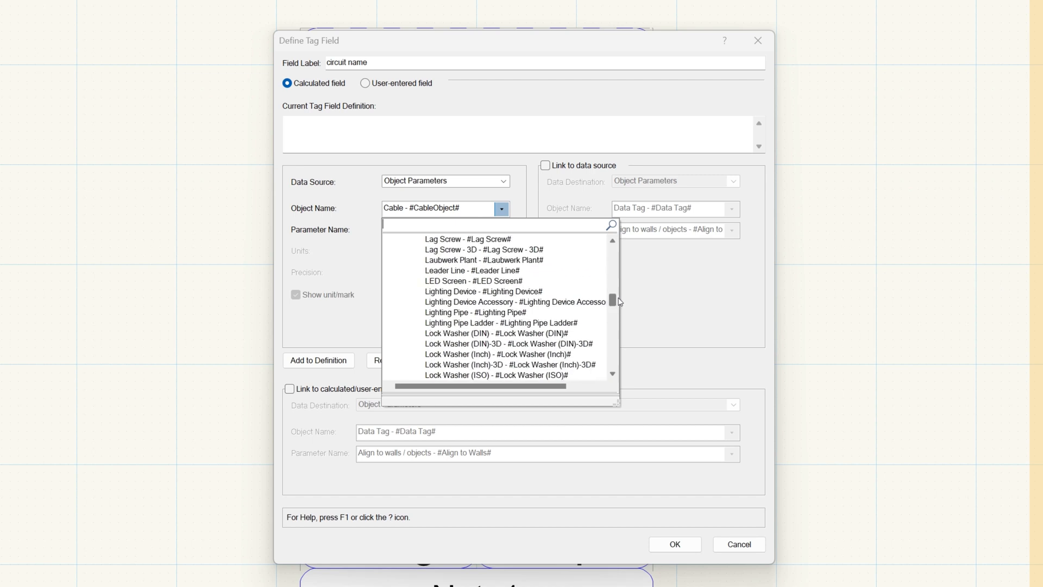
click(530, 292)
click(501, 229)
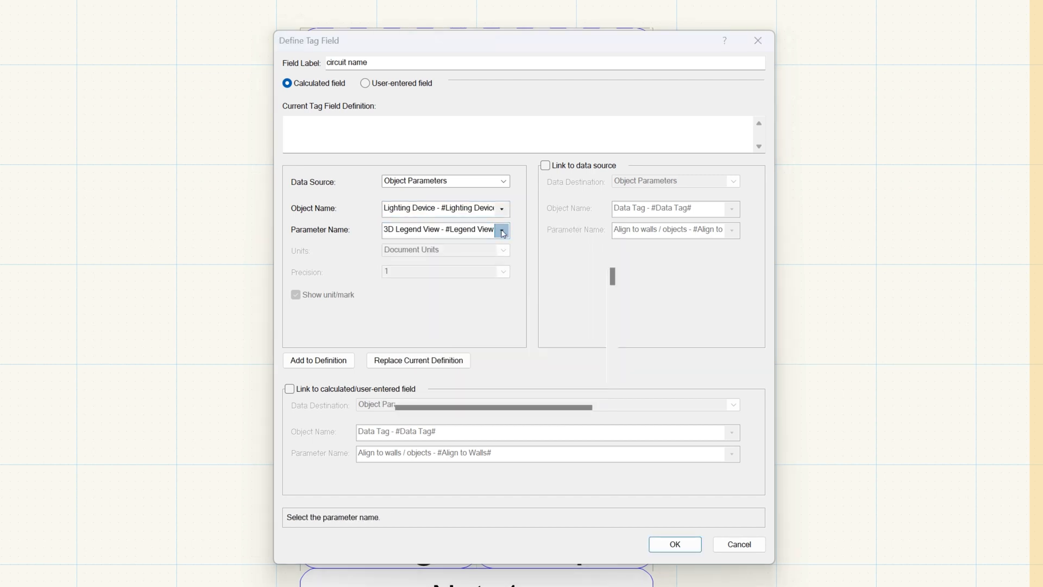
scroll(614, 282, down, 1)
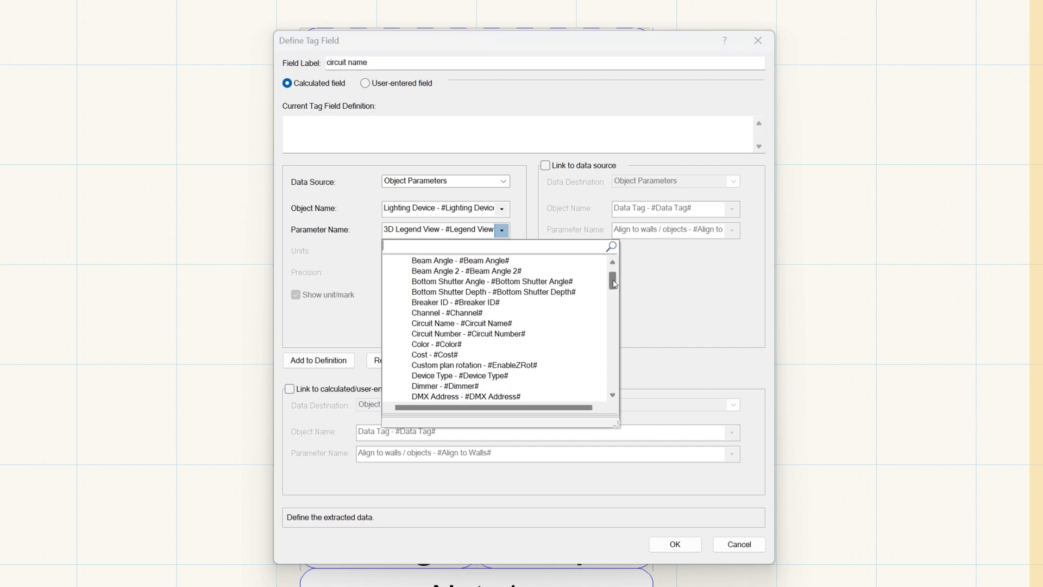
click(532, 323)
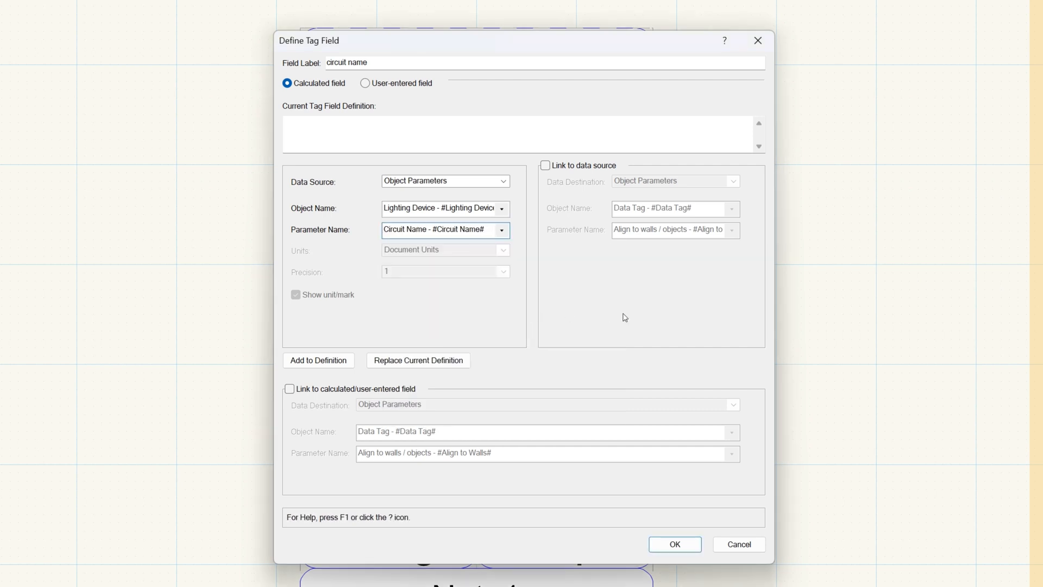
click(320, 359)
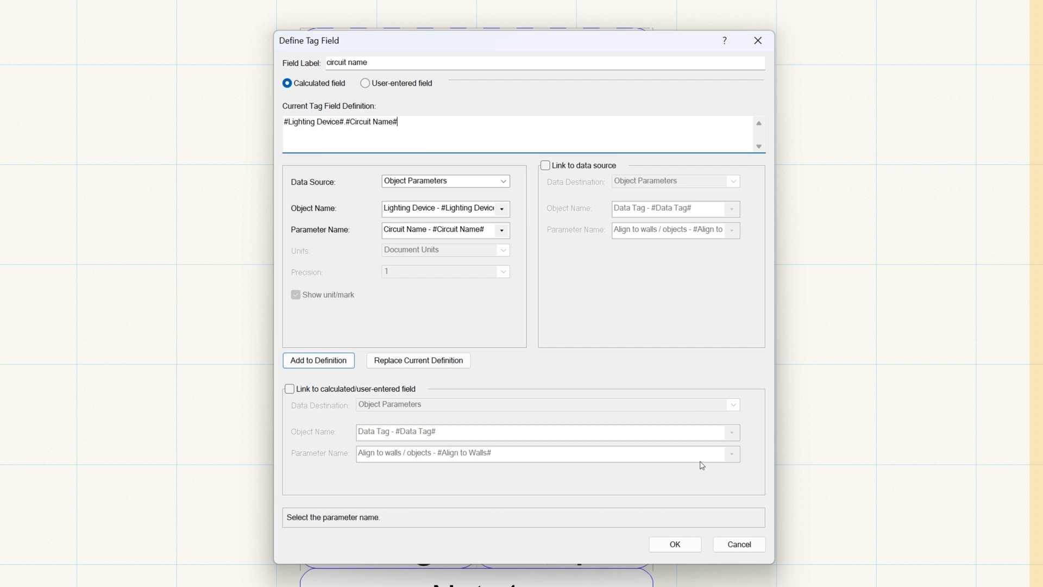
click(675, 544)
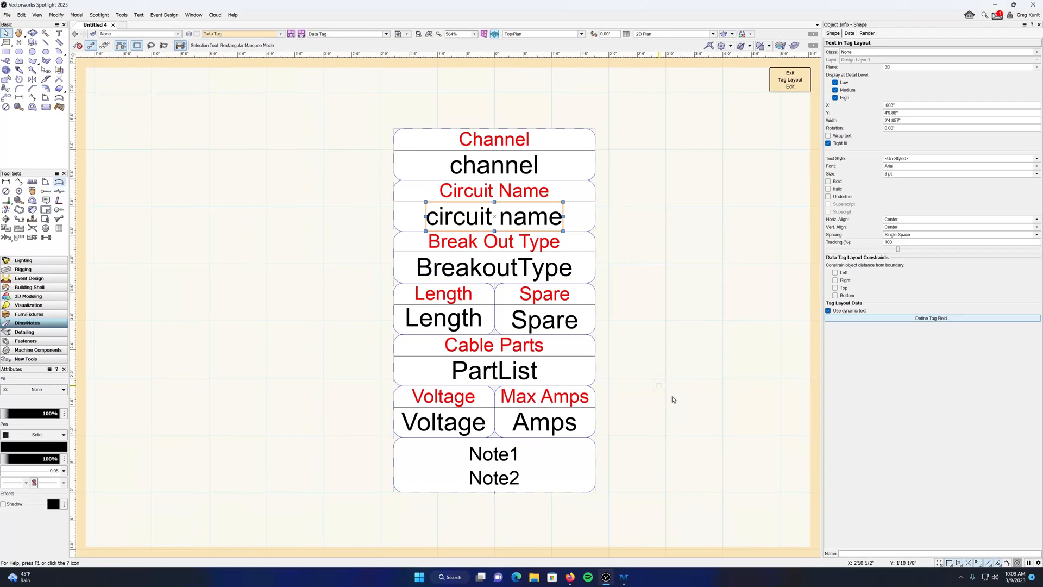
Change the red Break Out Type heading in the tag layout to "Circuit Number"
click(737, 444)
double_click(527, 252)
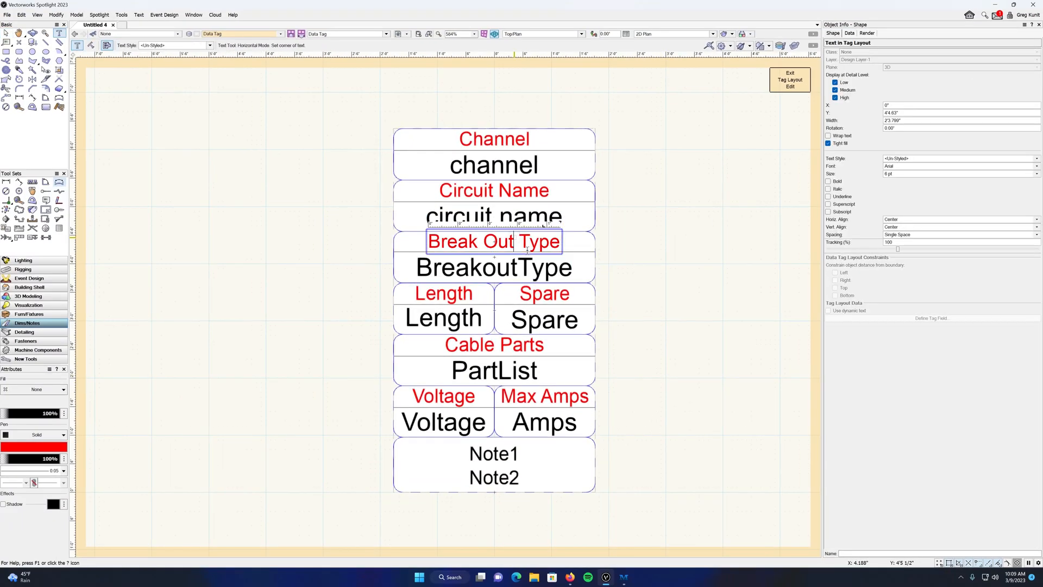
text(C)
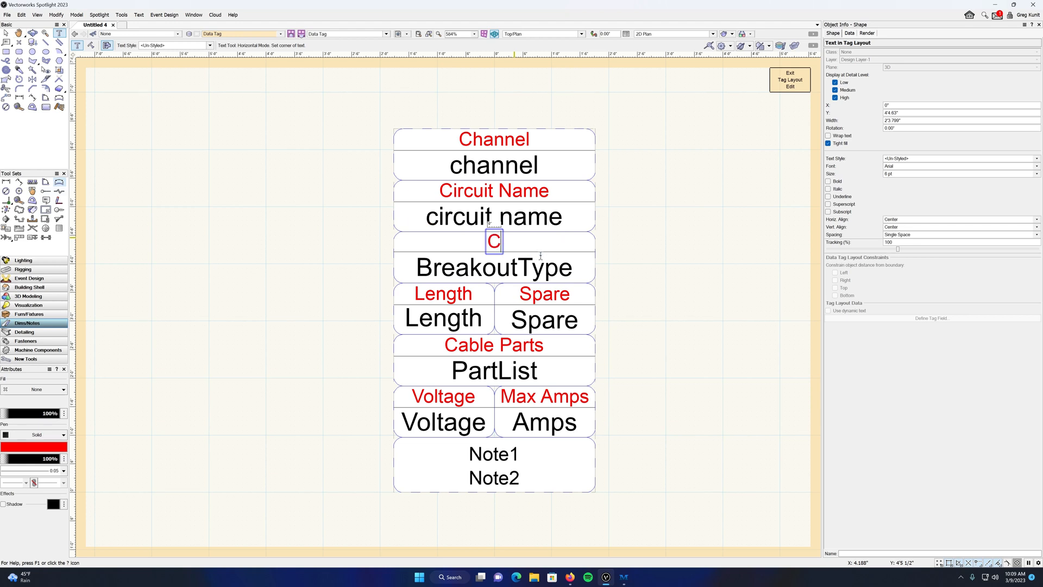
text(ircuit)
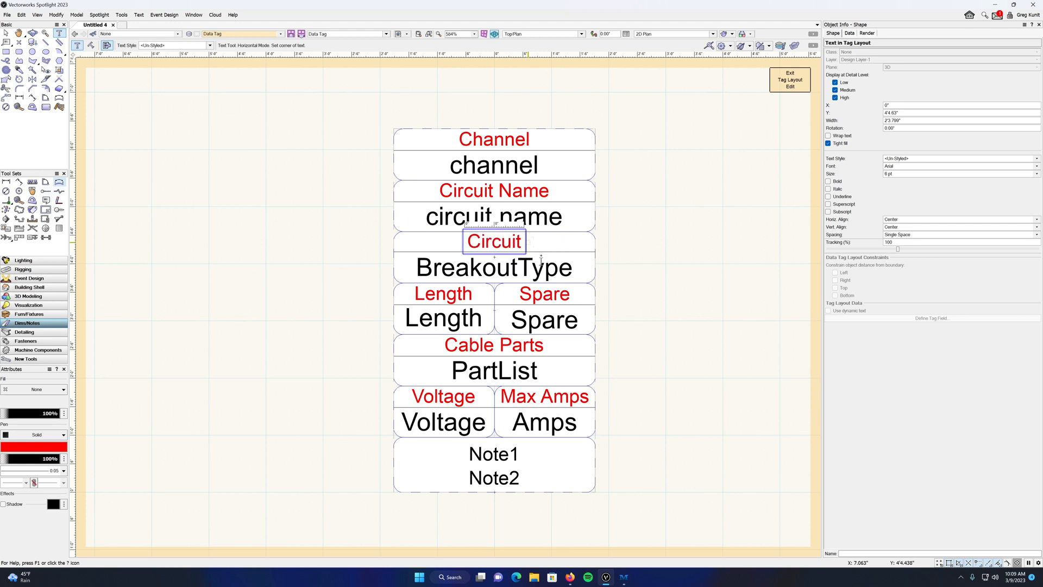
text( number)
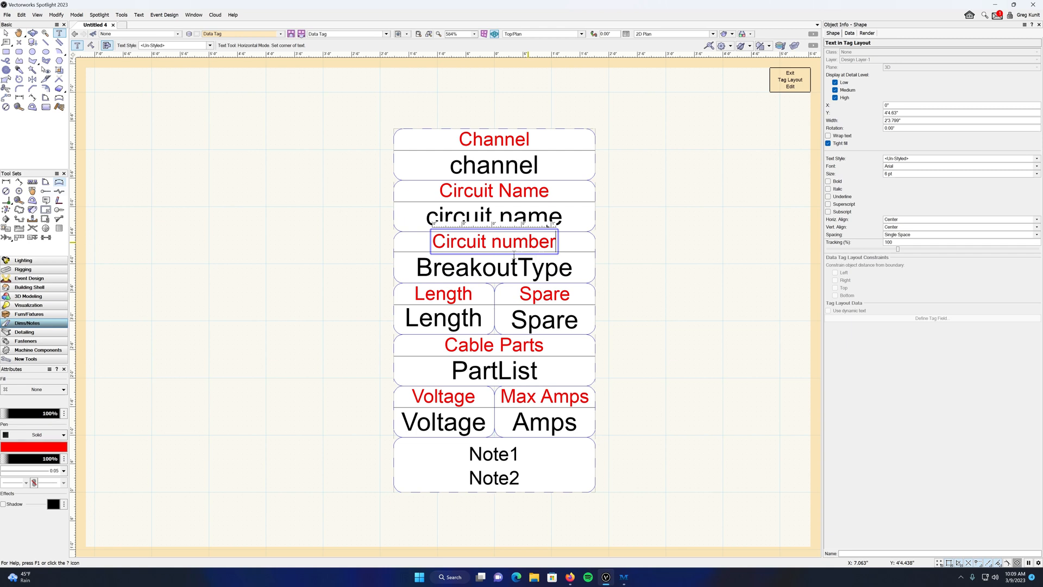
drag(492, 251, 508, 256)
text(Nh)
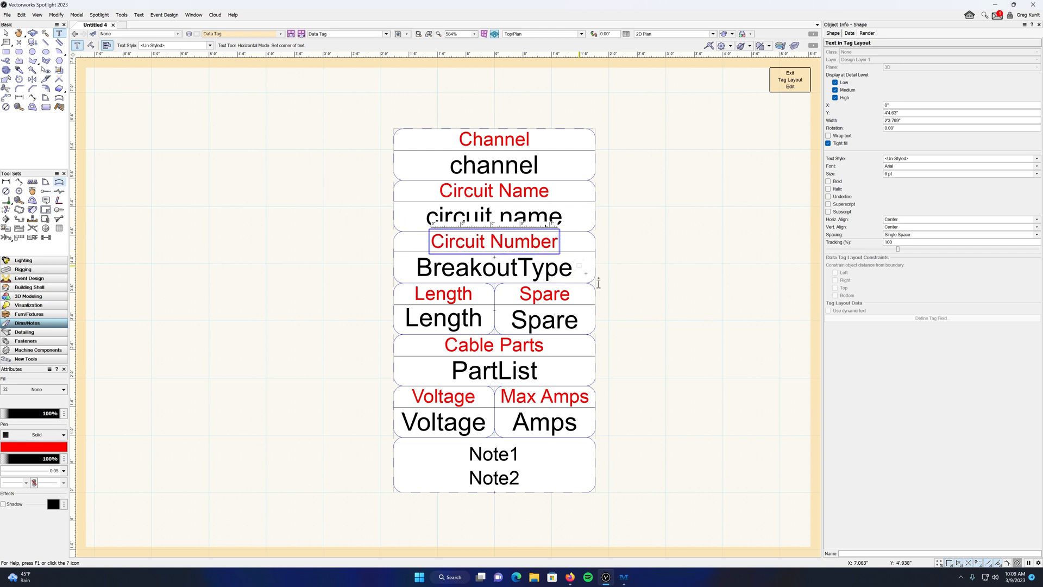
key(BackSpace)
click(5, 33)
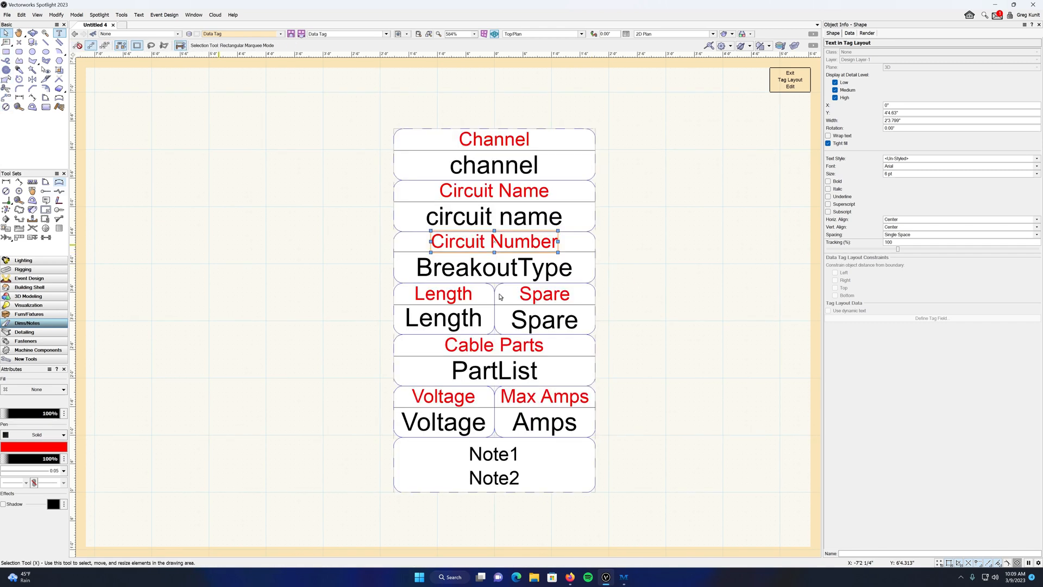
Open the tag field definition of the black BreakoutType text, make it a calculated field and clear its current definition
click(558, 282)
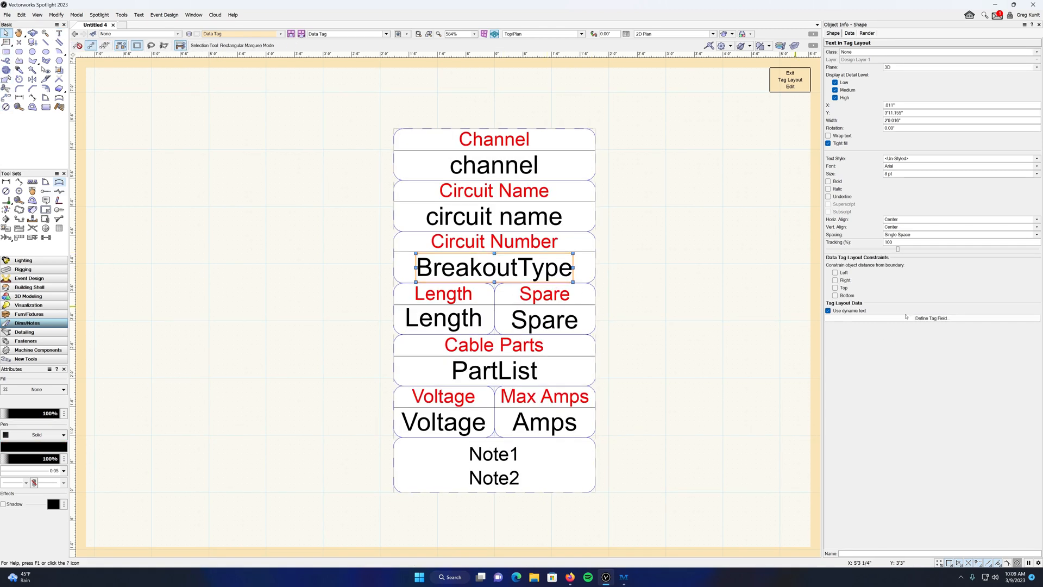
click(908, 319)
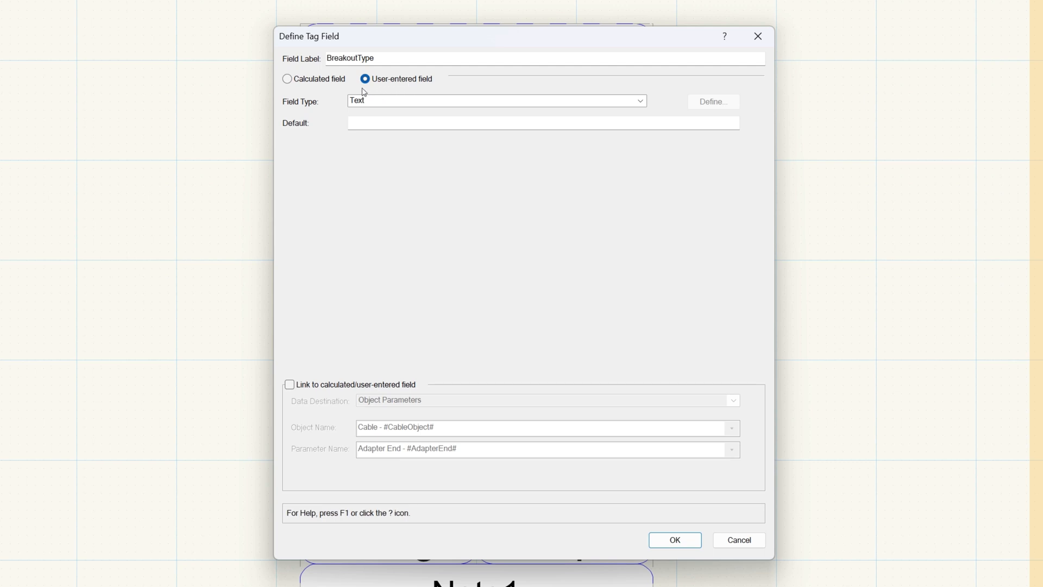
click(288, 80)
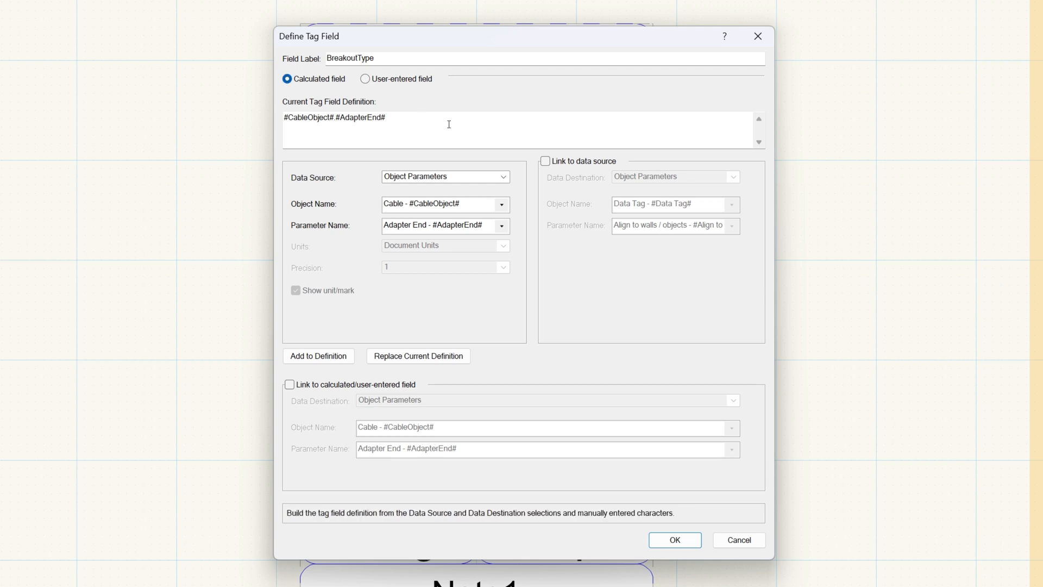
drag(449, 124, 284, 119)
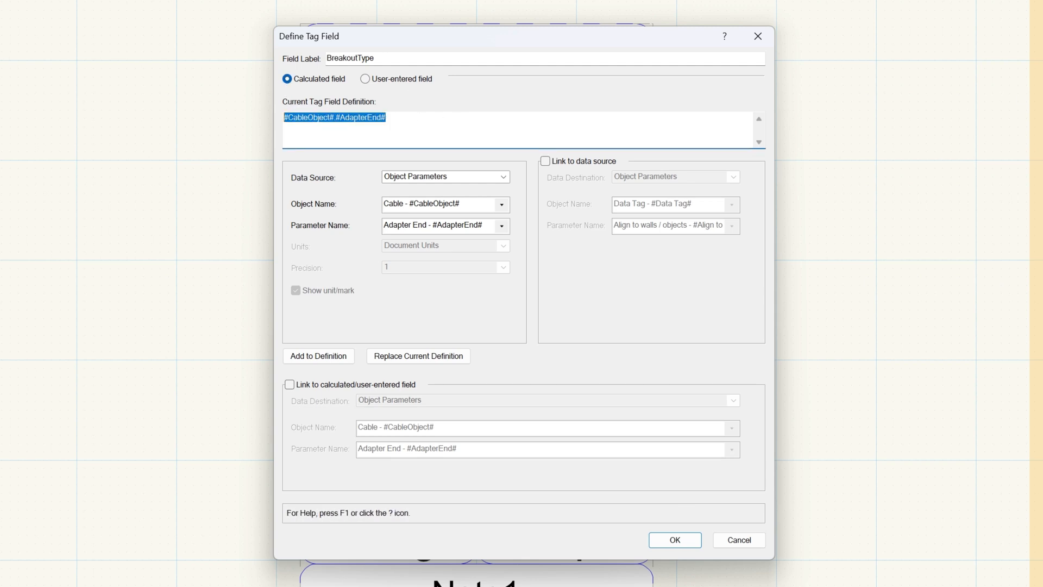
key(Delete)
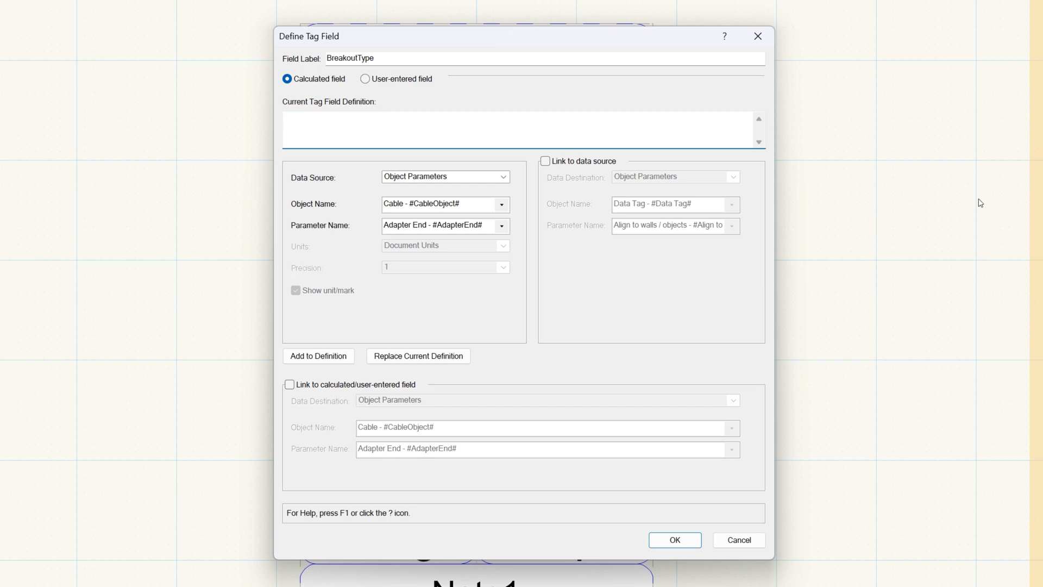
Set the object for the BreakoutType field's definition to Lighting Device
click(501, 203)
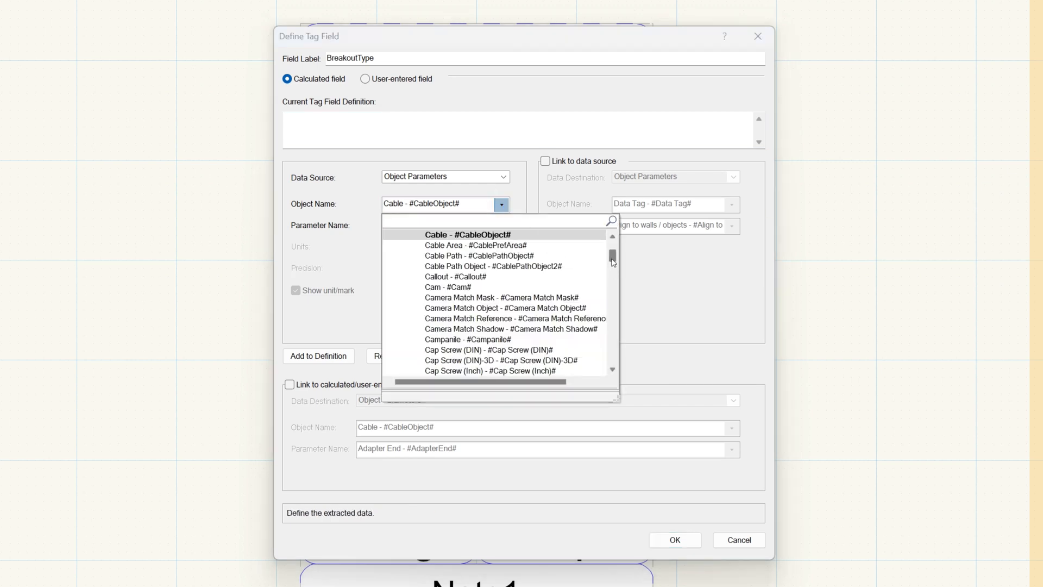
drag(613, 262, 628, 298)
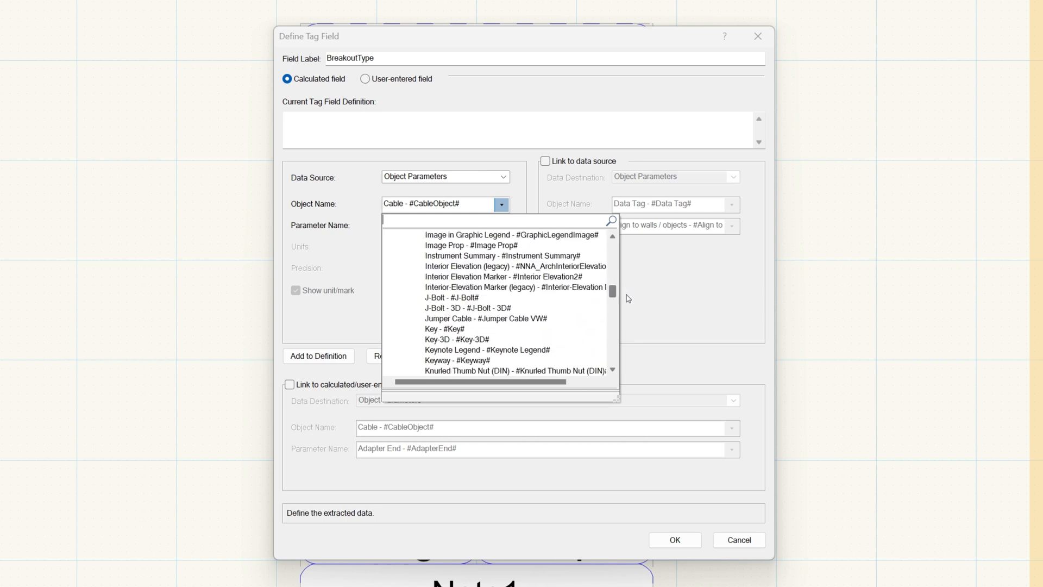
scroll(612, 290, down, 4)
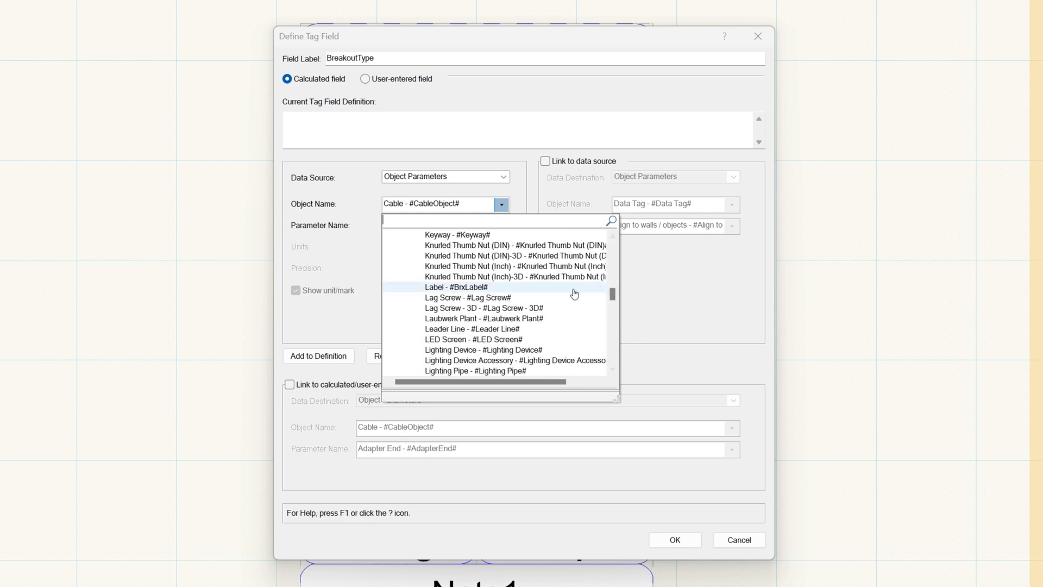
click(574, 339)
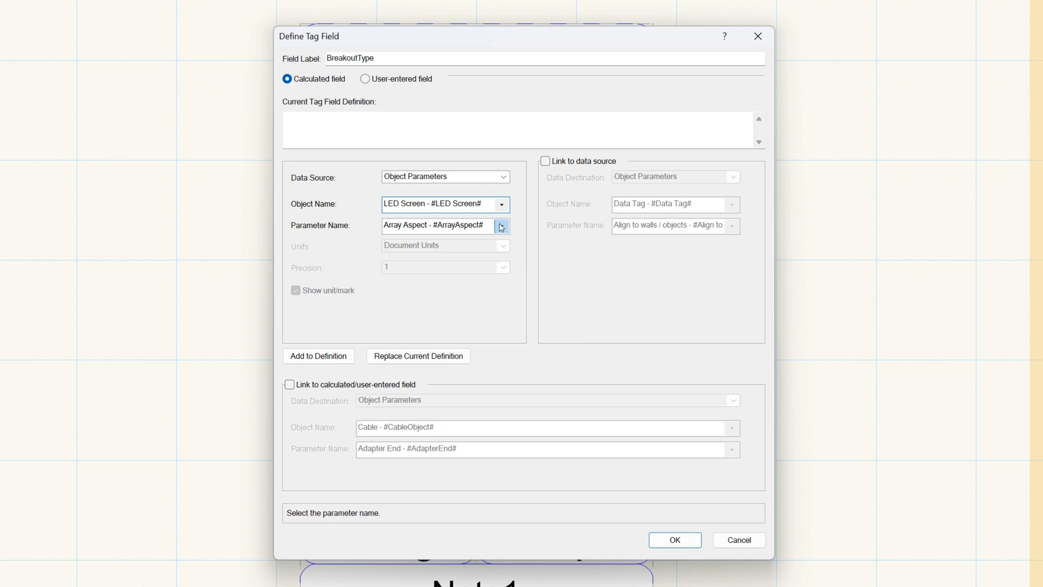
click(499, 225)
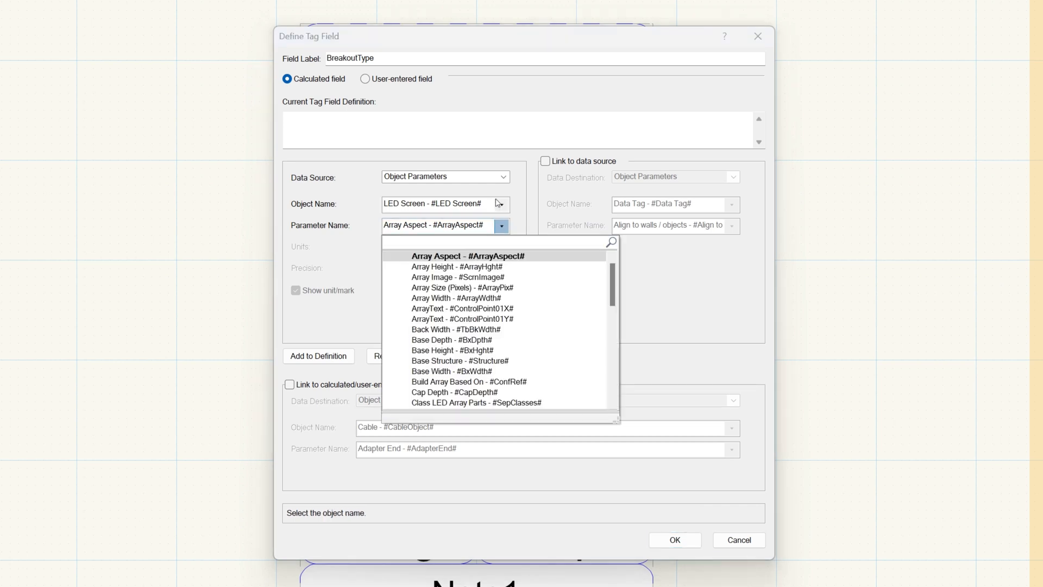
click(499, 203)
click(498, 203)
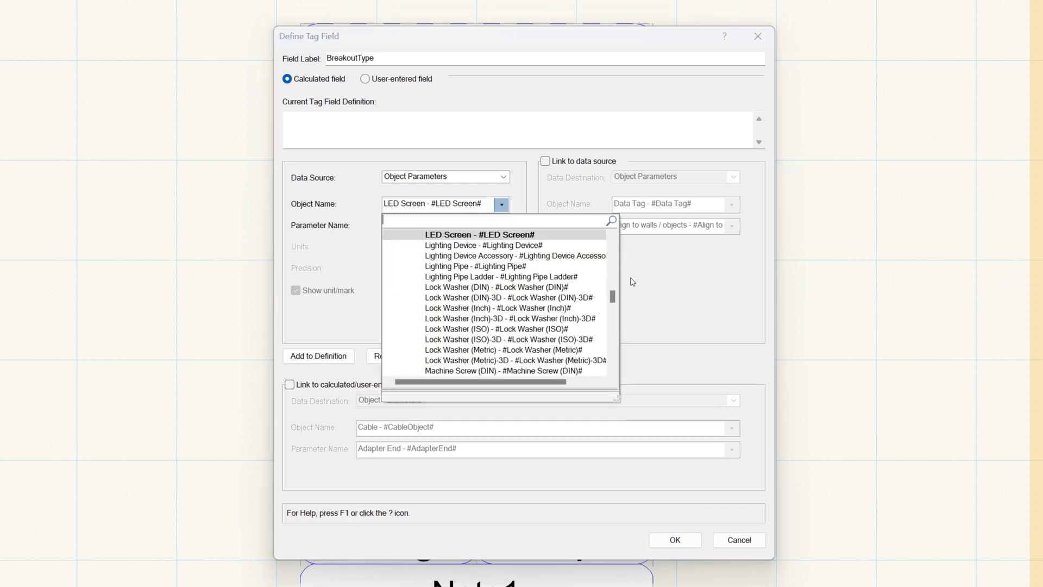
click(464, 245)
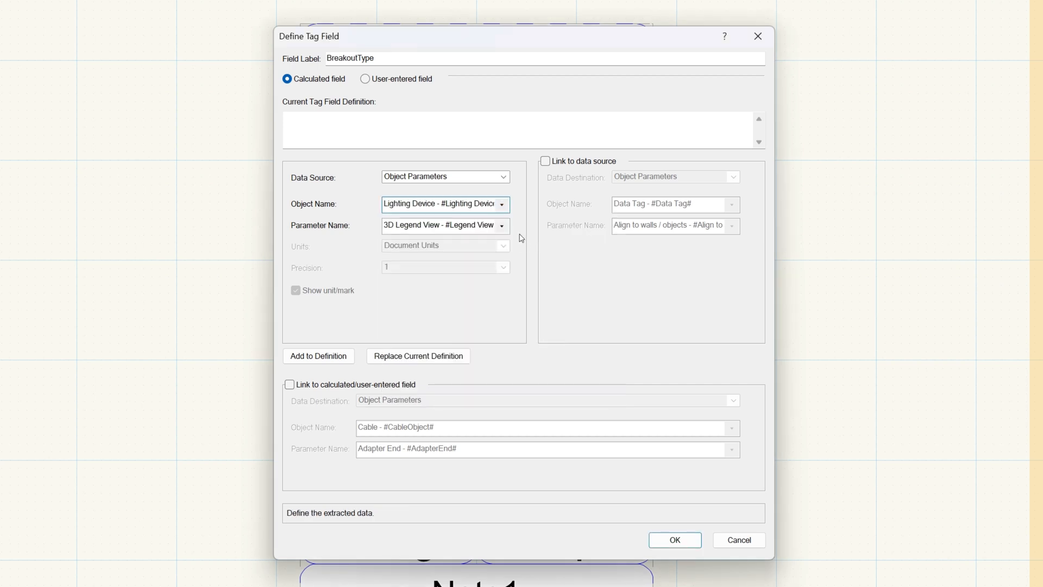
Add the Lighting Device's Circuit Number parameter to the BreakoutType field's definition and accept the definition
click(501, 227)
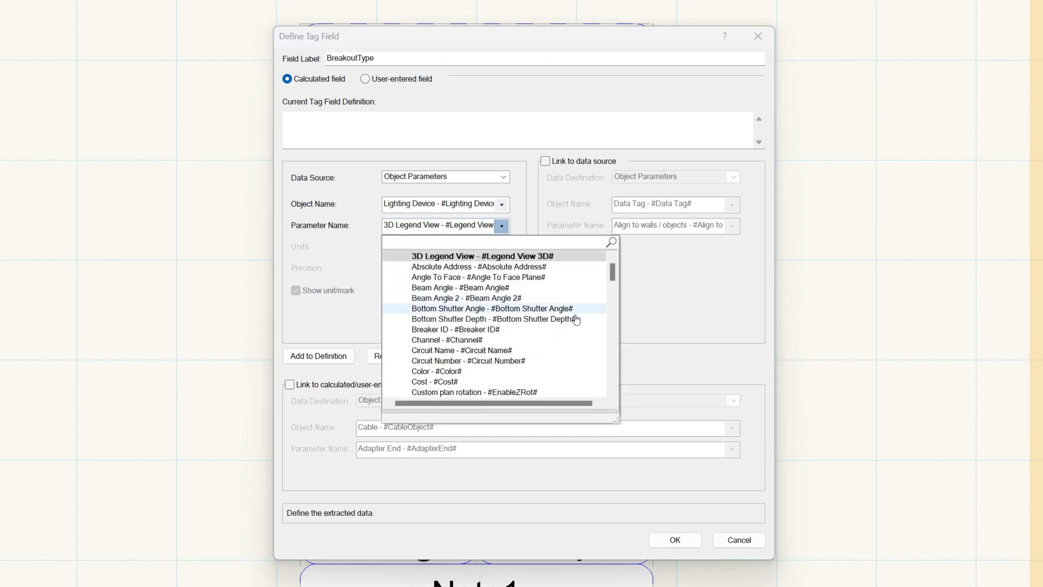
click(534, 352)
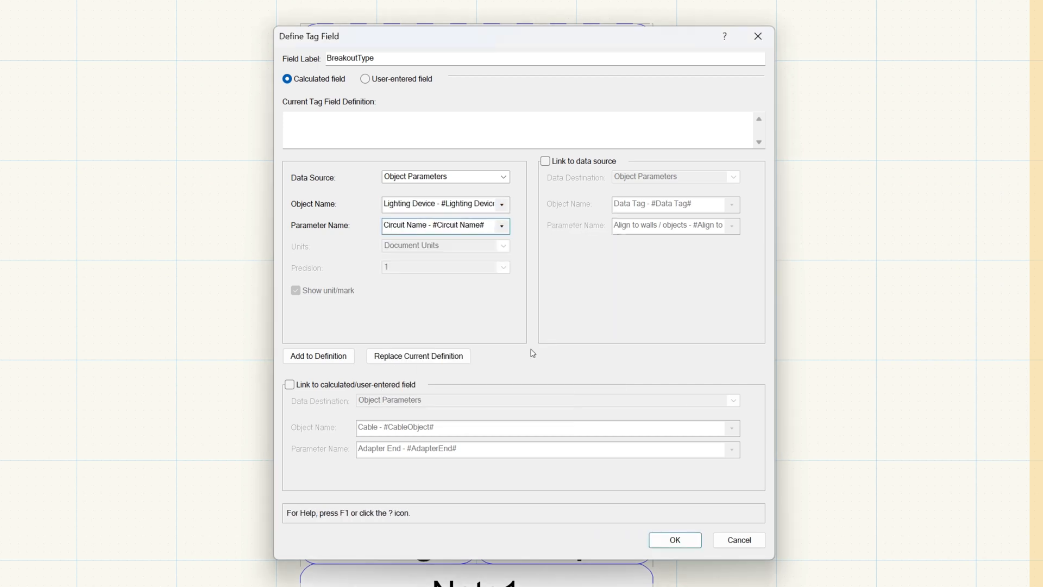
click(502, 228)
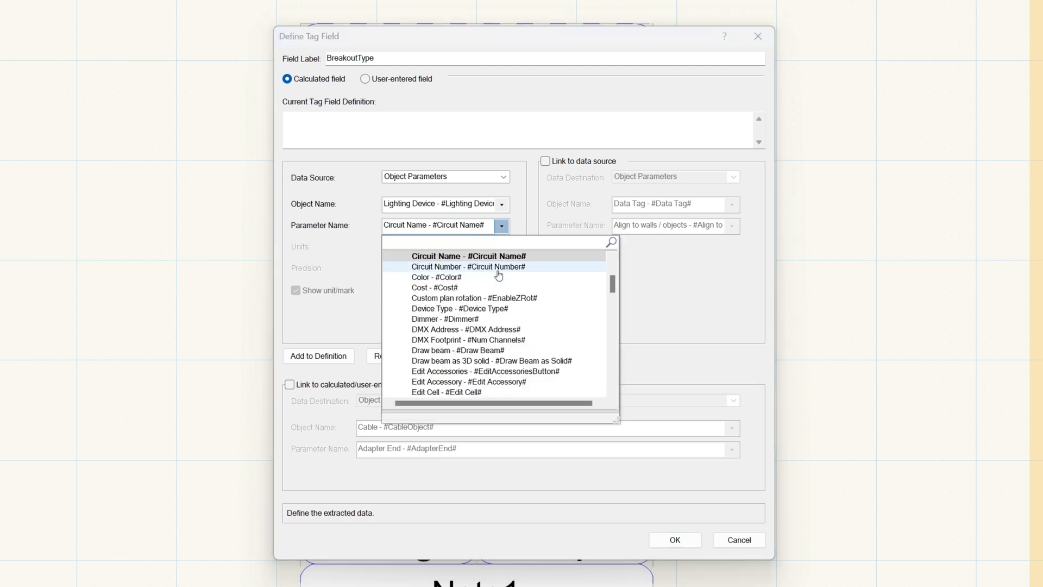
click(496, 270)
click(312, 356)
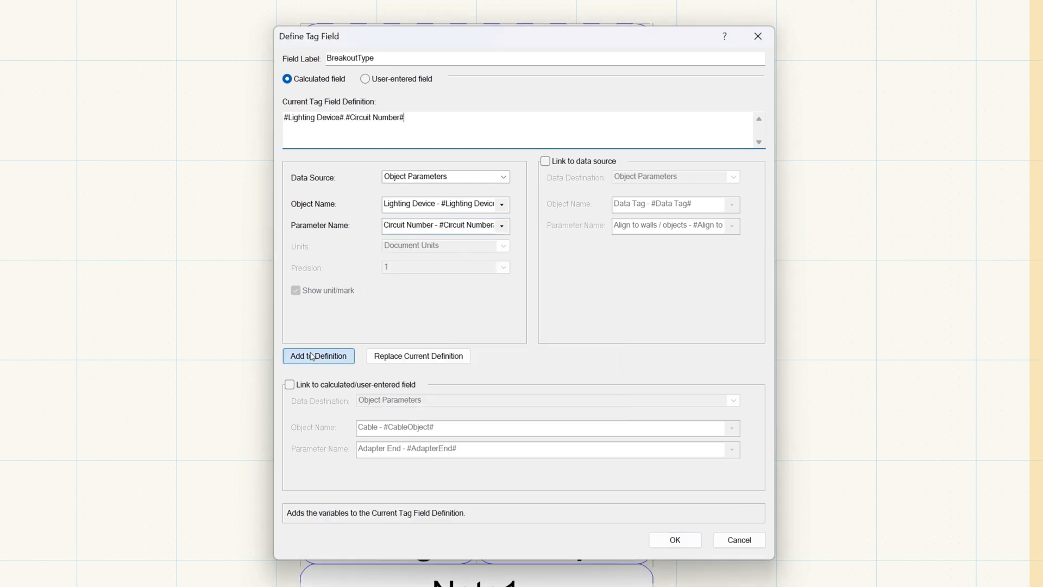
click(693, 537)
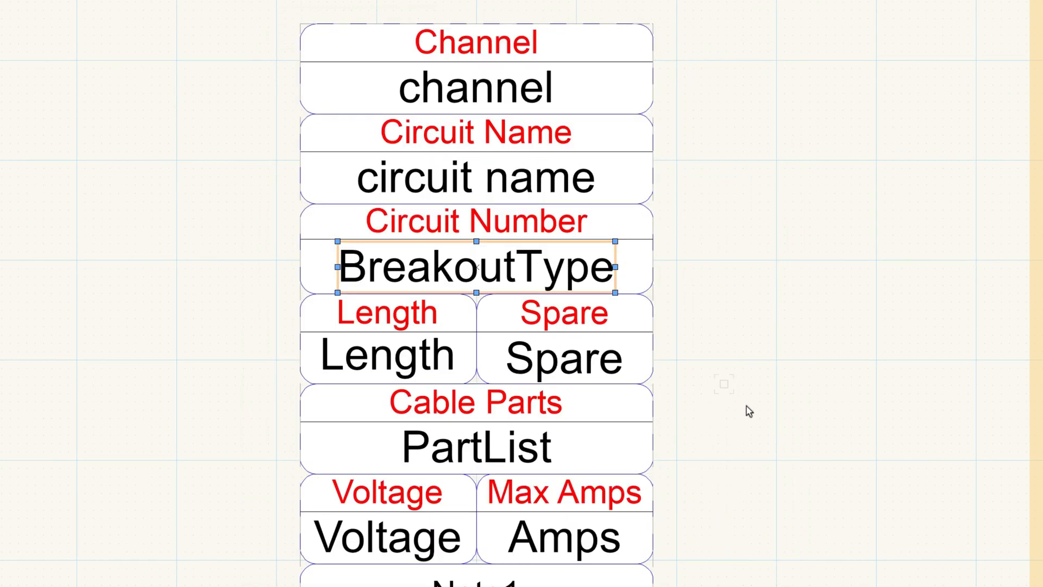
Reopen the tag field definition of the text under the Circuit Number heading and set its field label to "circuit name"
click(492, 223)
click(478, 266)
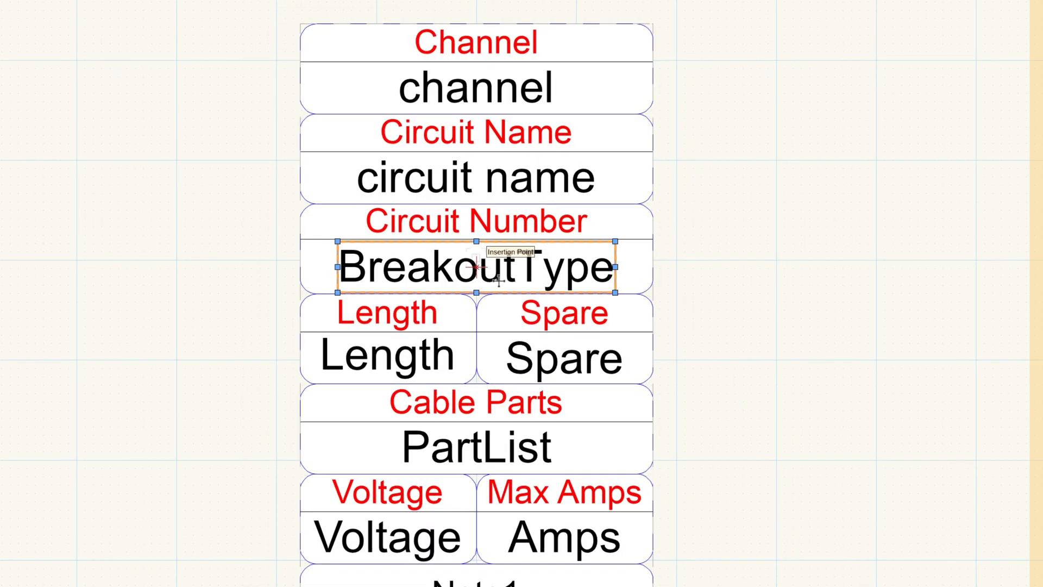
double_click(478, 267)
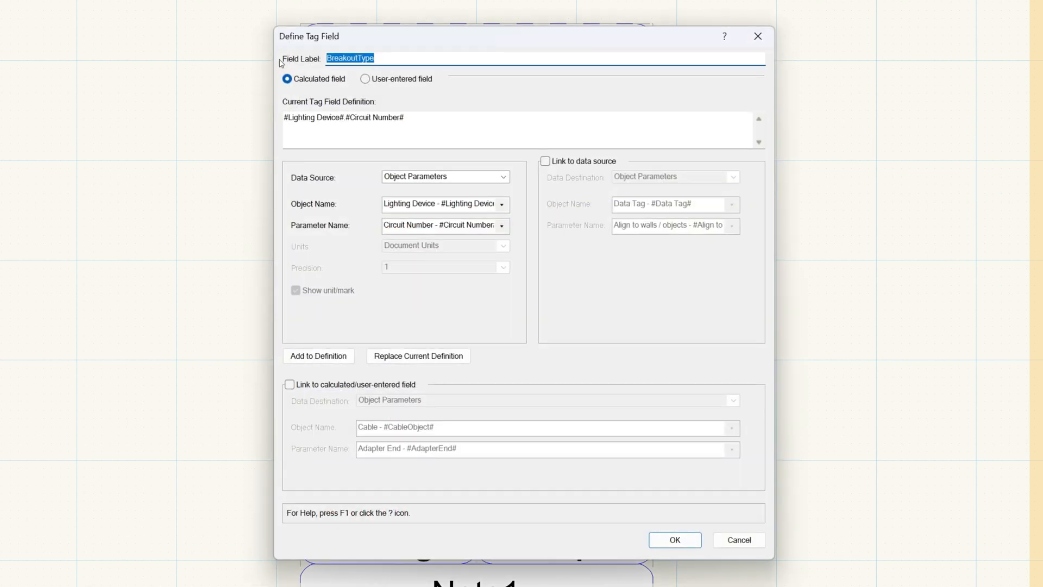
text(cir)
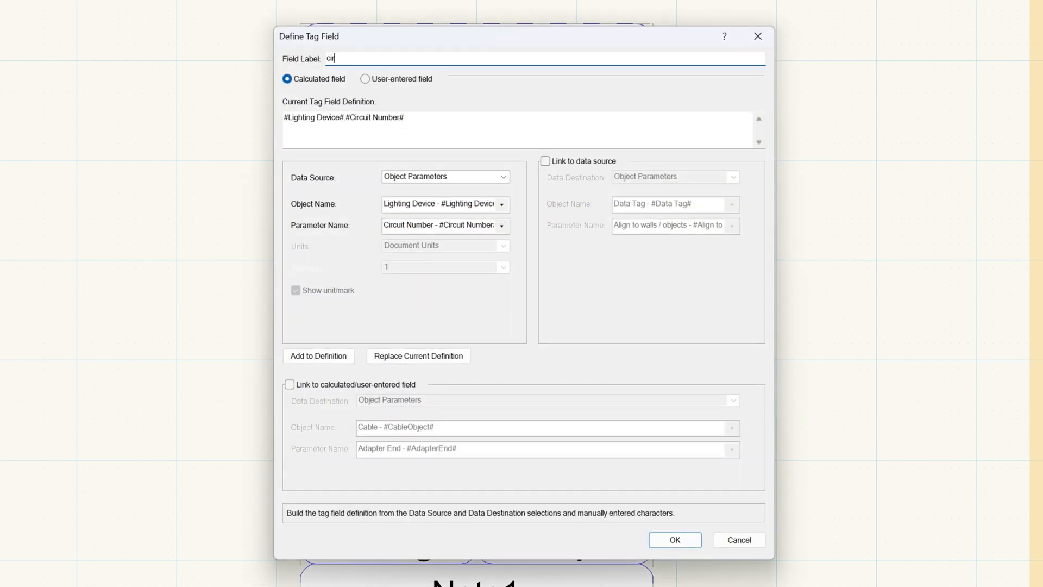
text(cuit name)
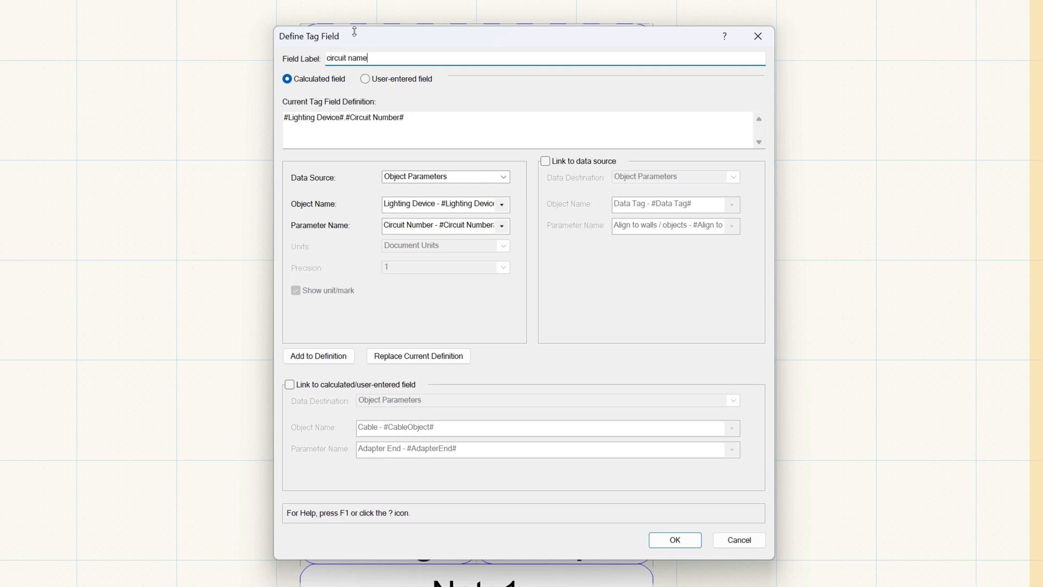
click(675, 540)
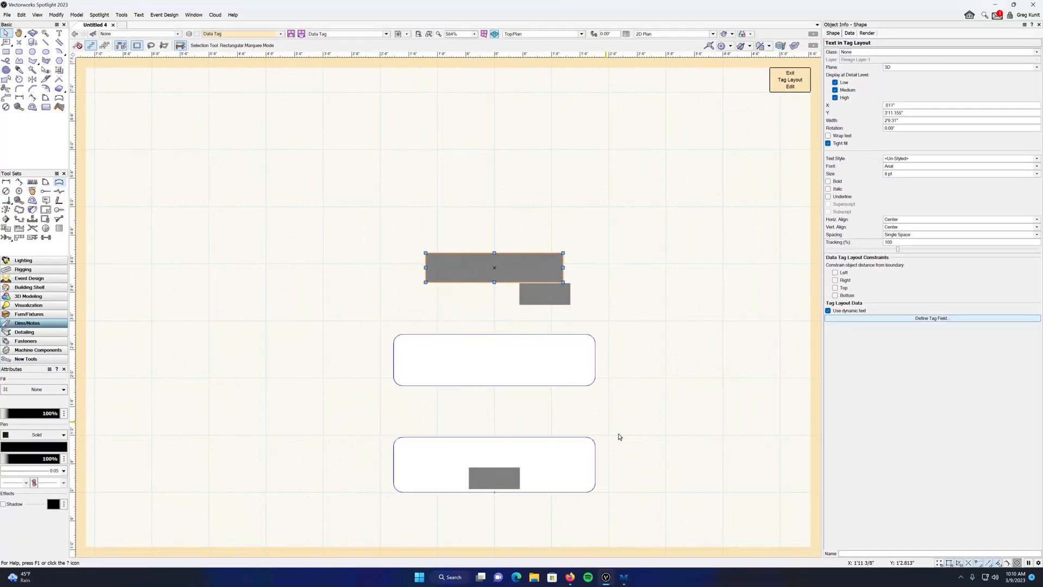
Delete all layout elements below the Circuit Number section, from Length and Spare down to the notes
click(672, 297)
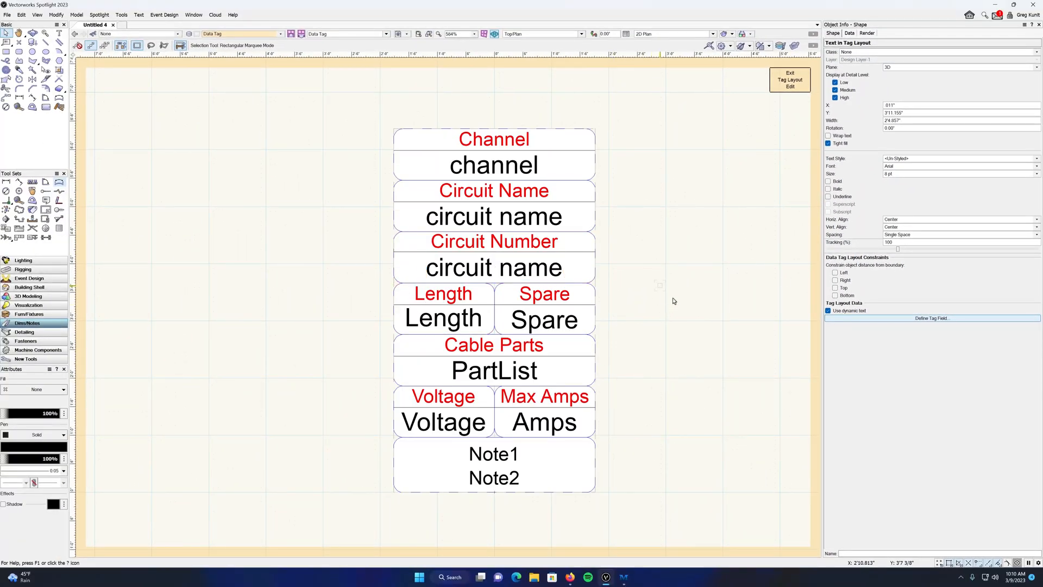
drag(656, 277, 357, 513)
key(Delete)
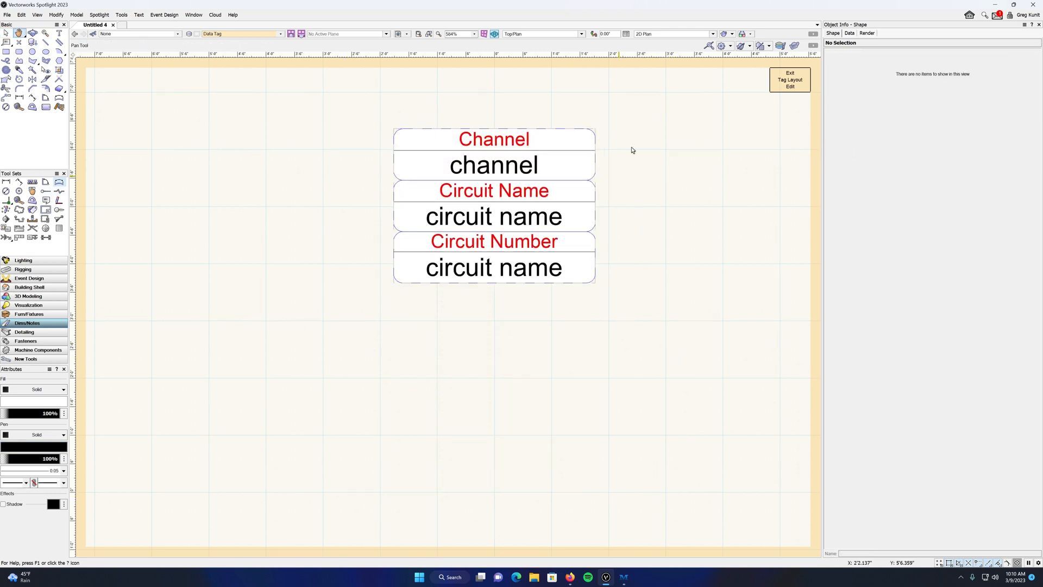
Move the three remaining tag sections down so their bottom edge sits on the layout origin, and exit tag layout editing
drag(620, 110, 343, 302)
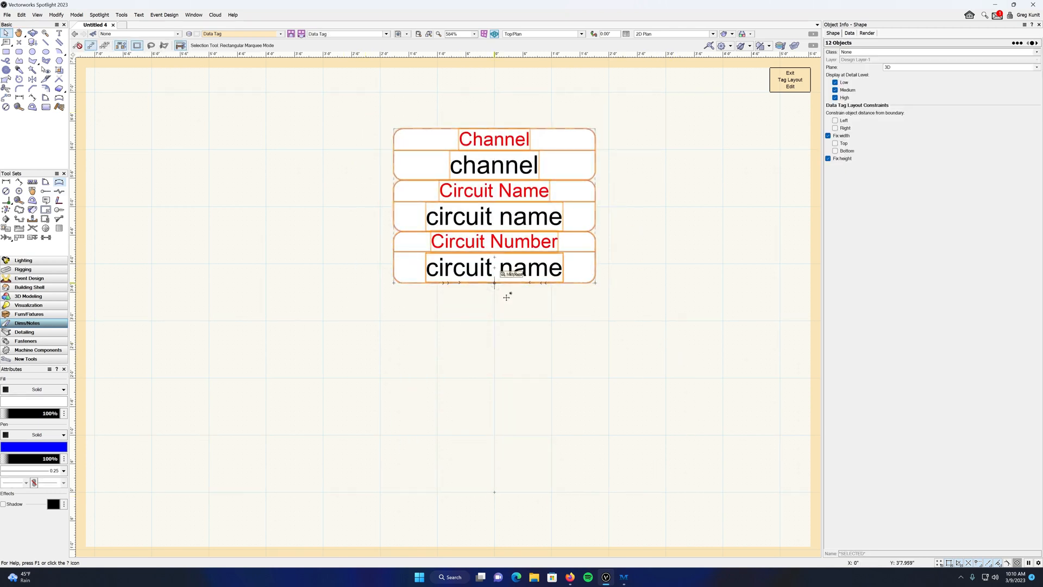
drag(507, 279, 509, 502)
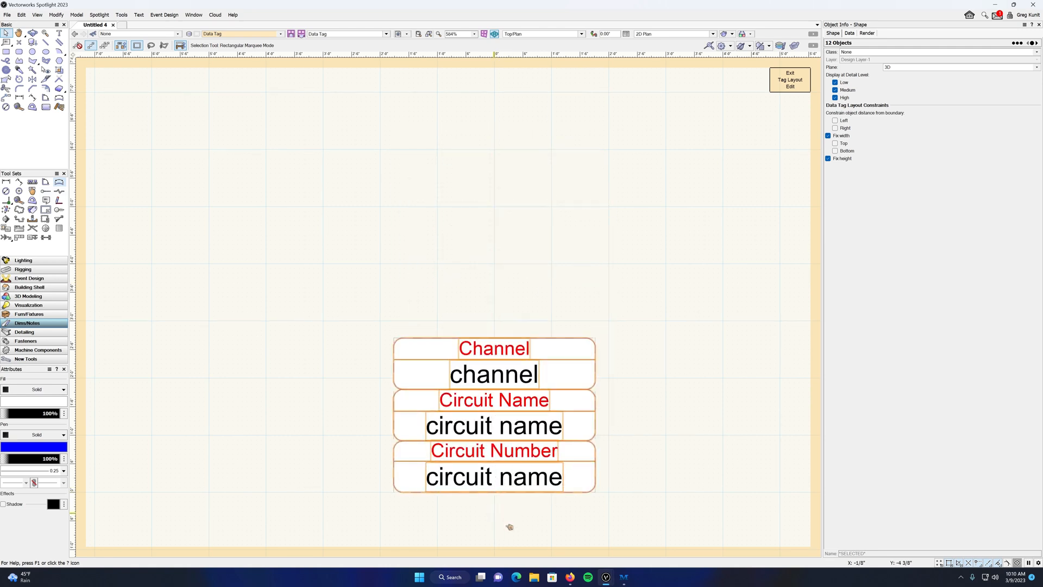
click(507, 520)
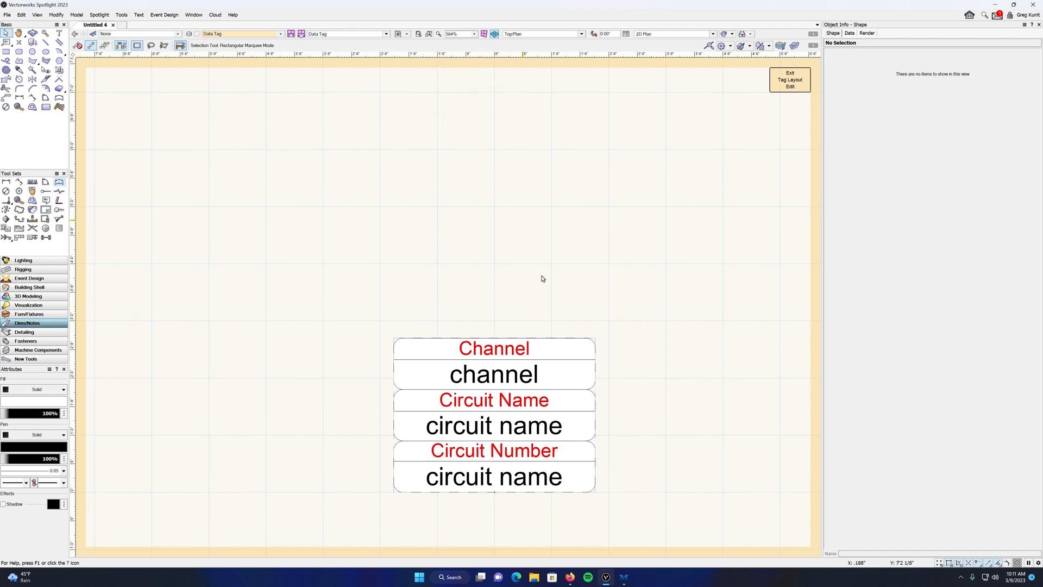
click(799, 88)
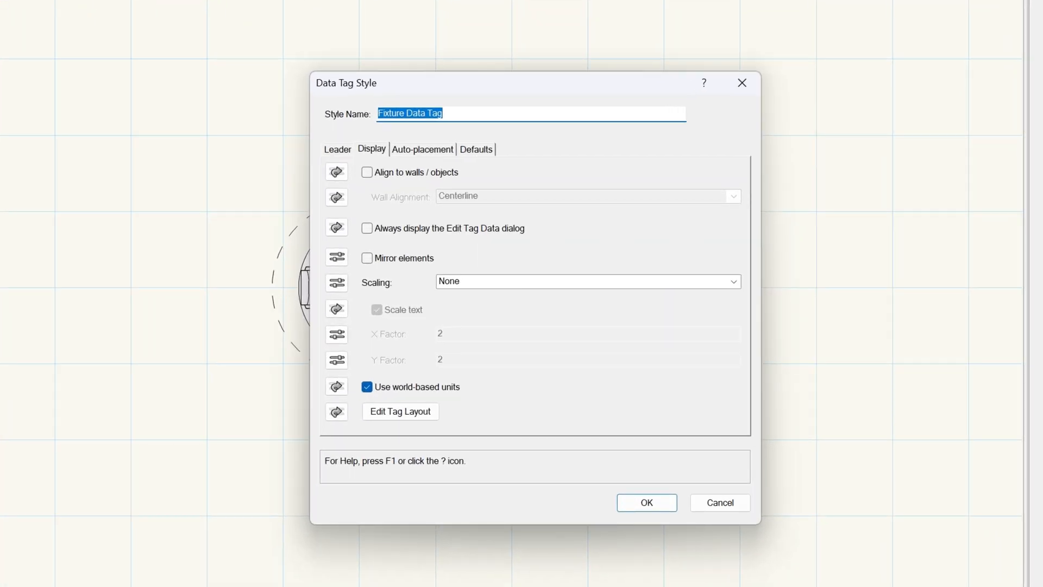
Turn off the leader in the Fixture Data Tag style, fix that setting by style and accept the style
click(342, 151)
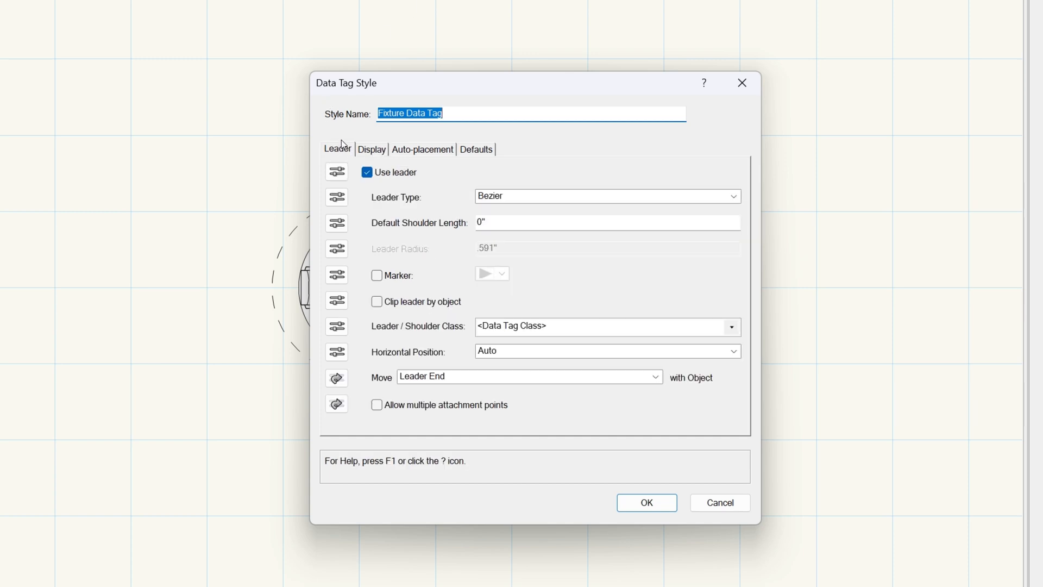
click(368, 174)
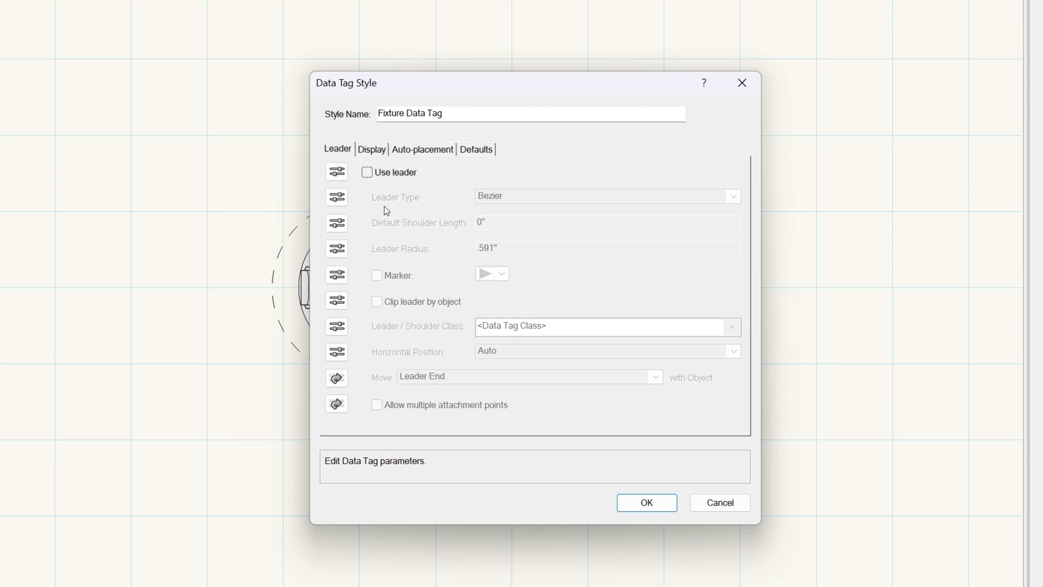
click(340, 174)
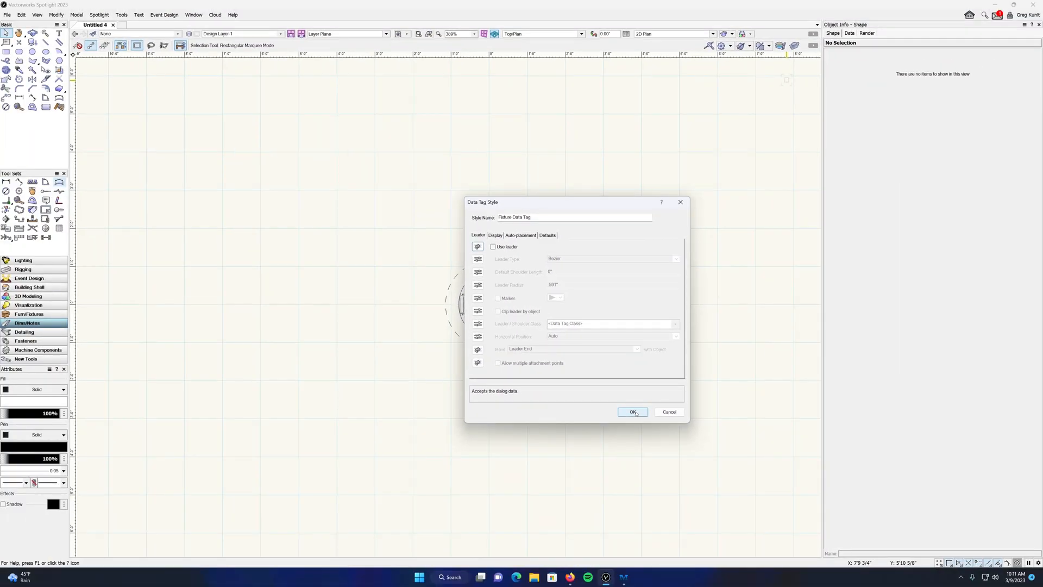
click(633, 412)
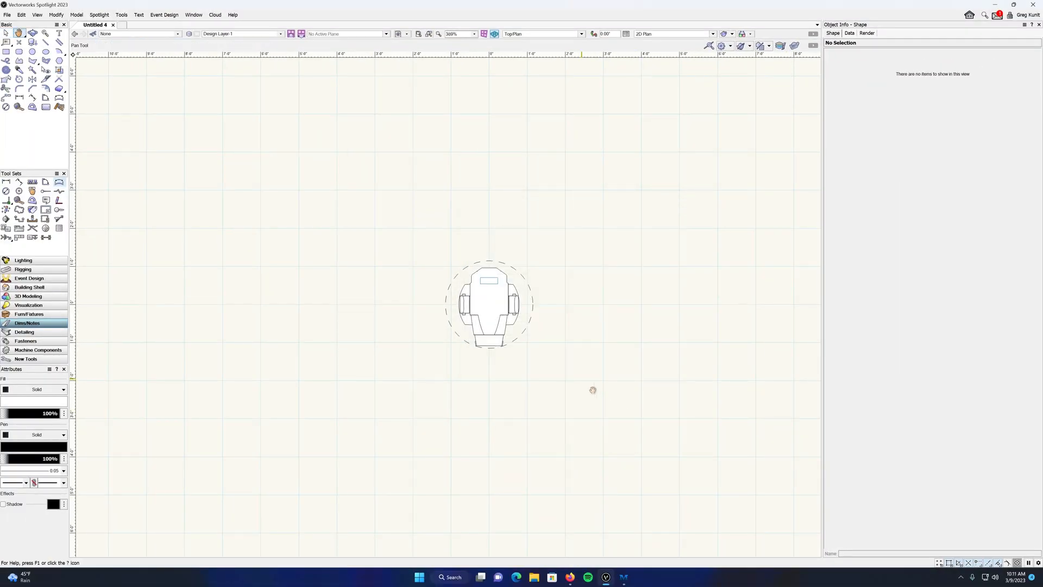
Fill in the moving light's data with channel 101, circuit number 6 and circuit name 201
click(514, 331)
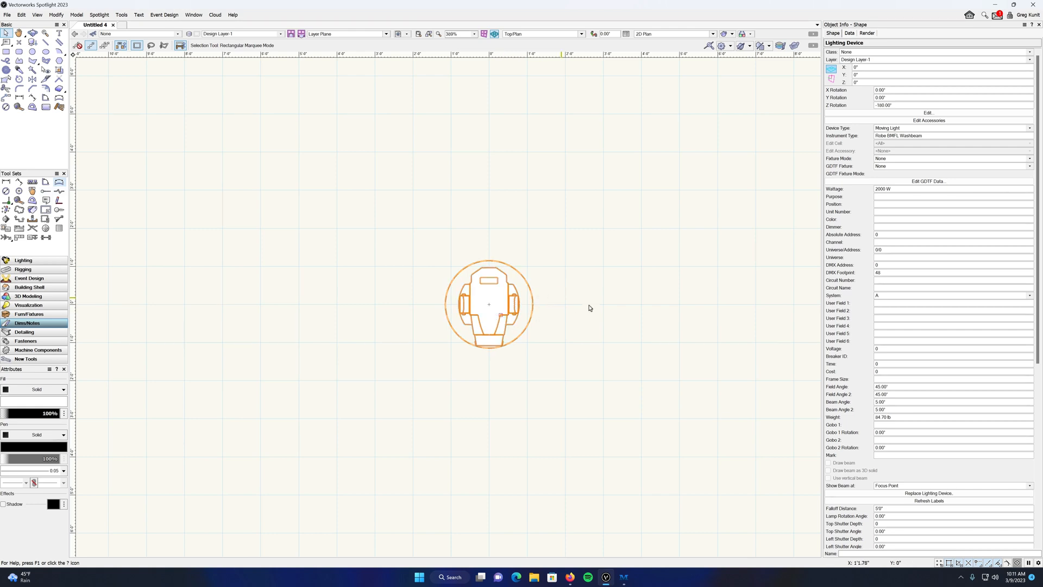
click(883, 243)
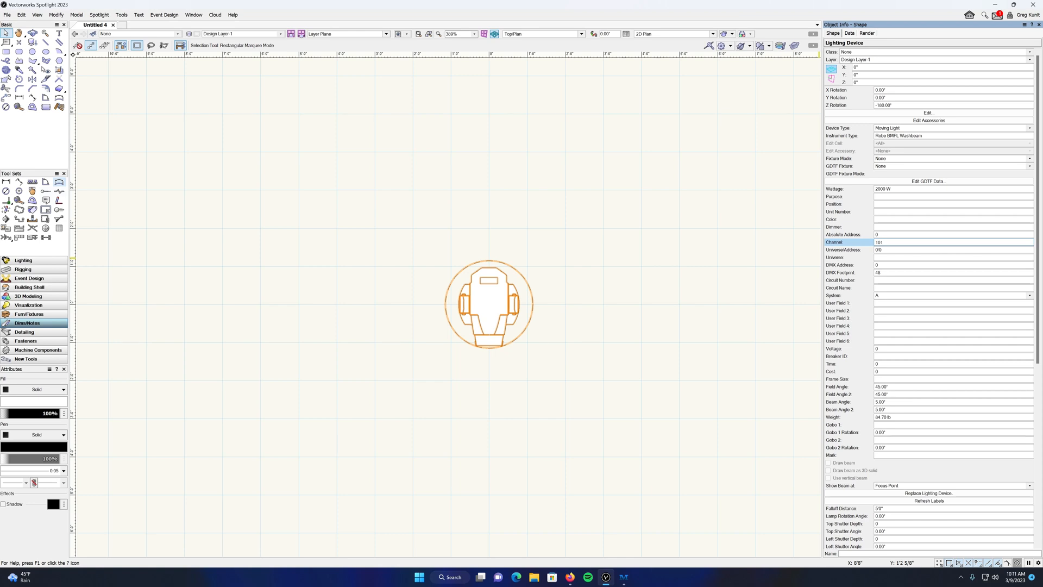
click(884, 281)
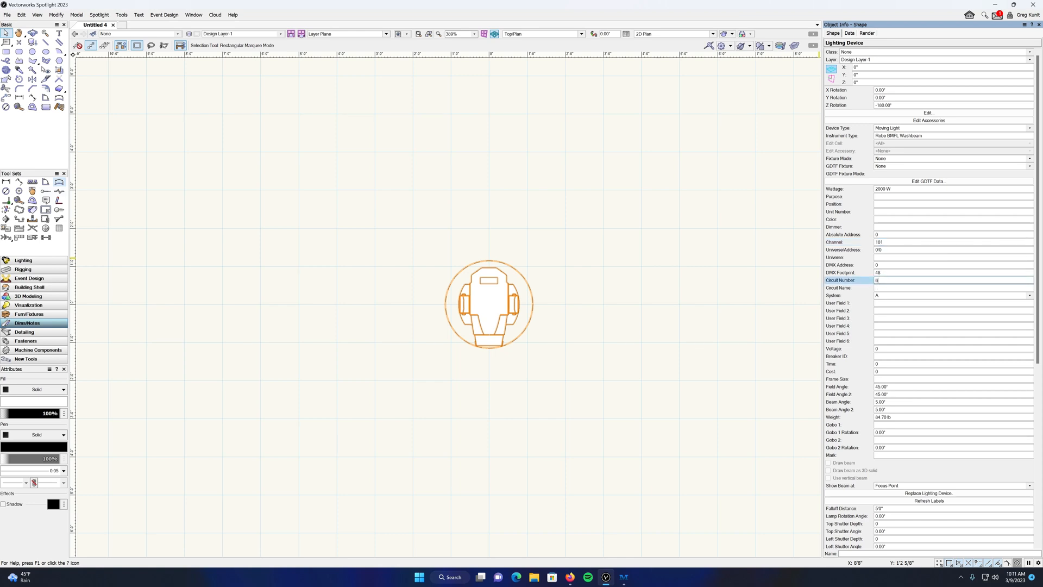
click(883, 289)
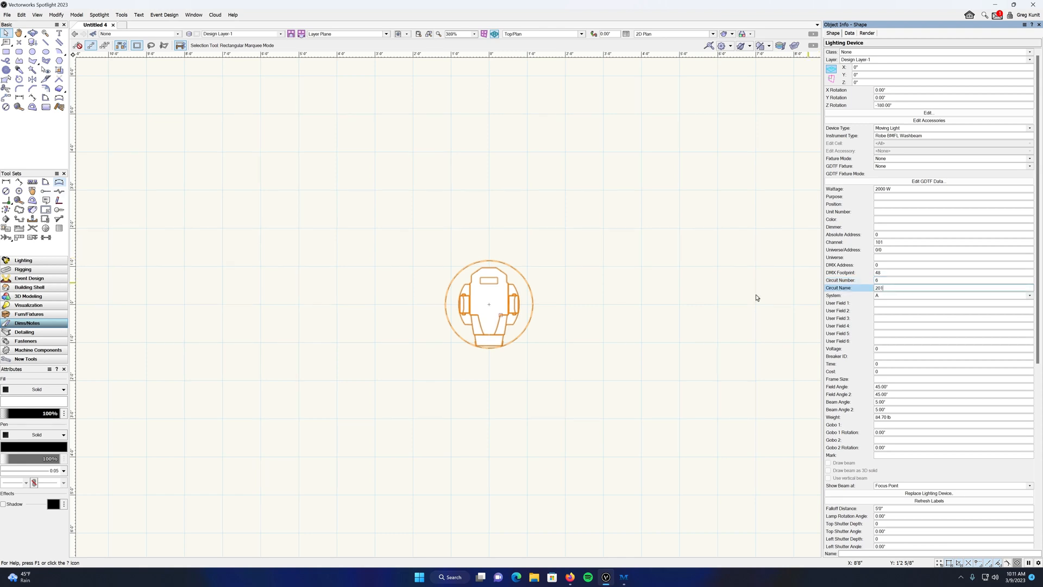
click(536, 244)
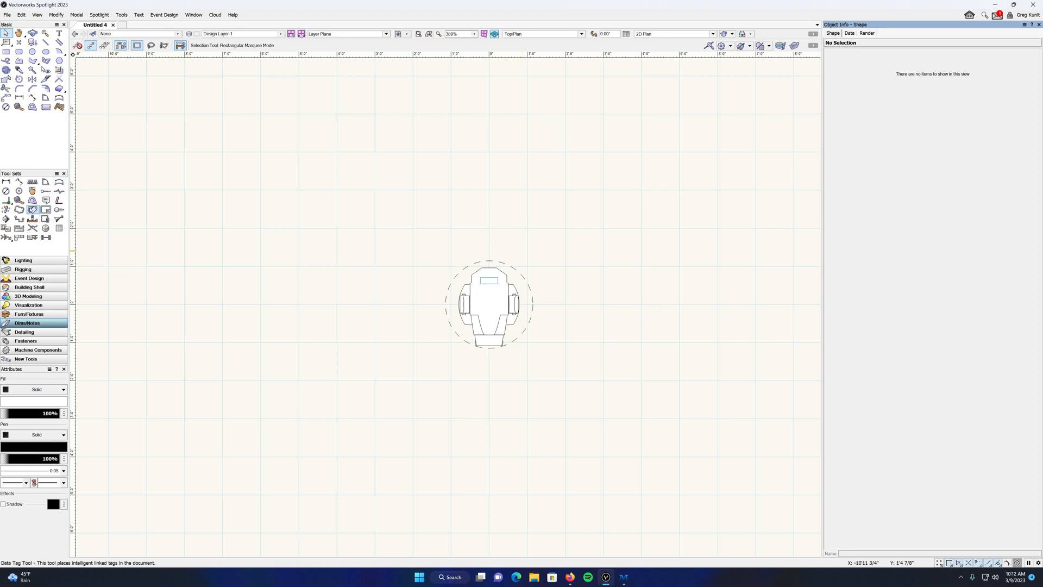
Attach a data tag in the document's own Fixture Data Tag style to the moving light using the Data Tag tool
click(32, 210)
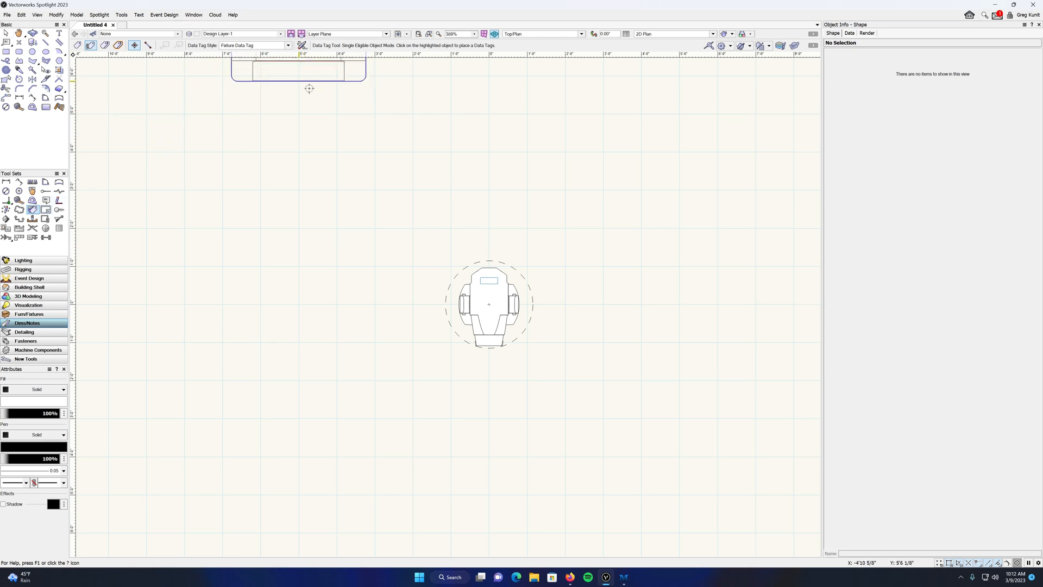
click(288, 45)
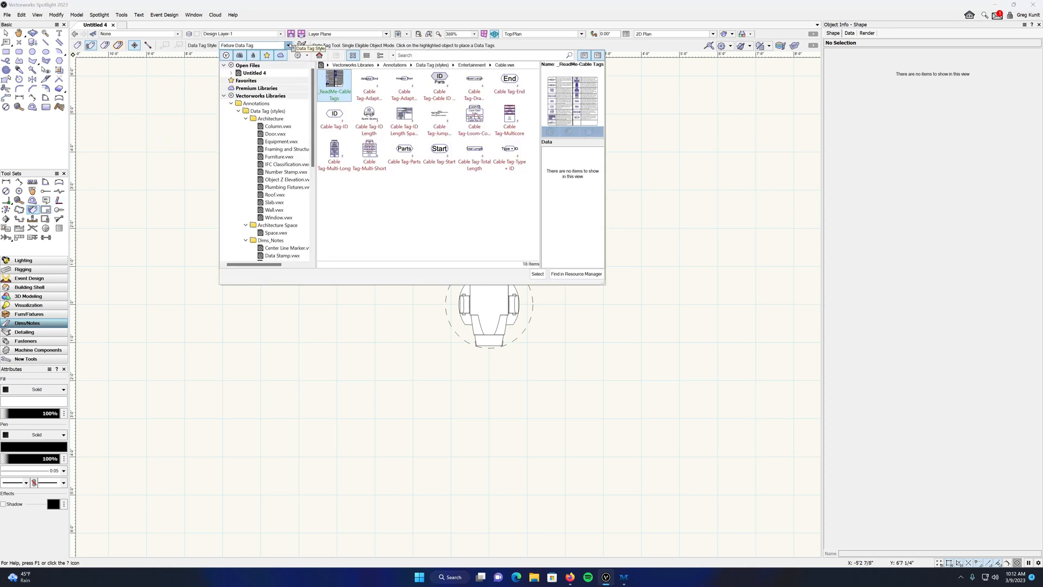
click(260, 74)
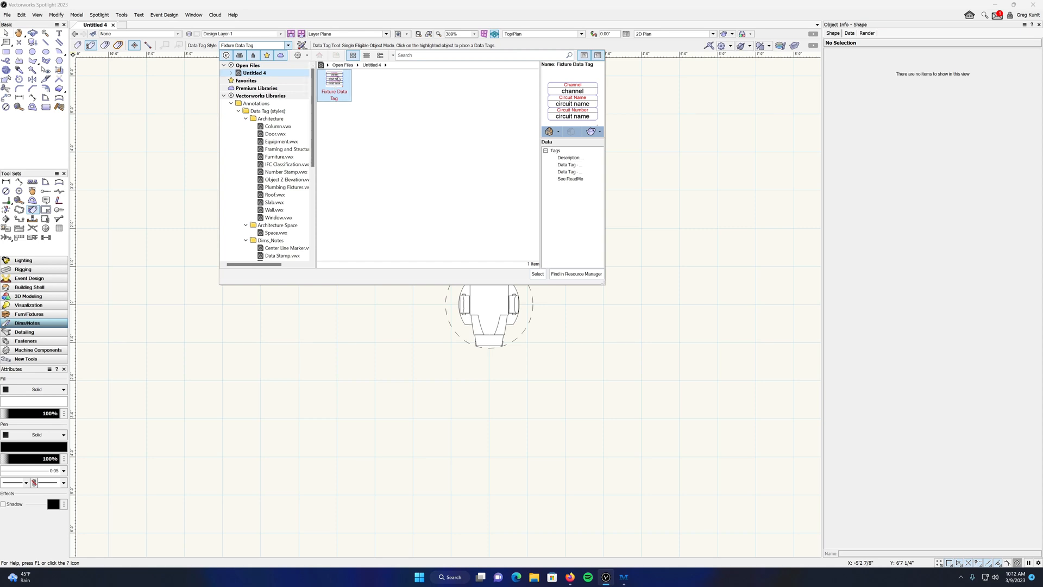
double_click(336, 78)
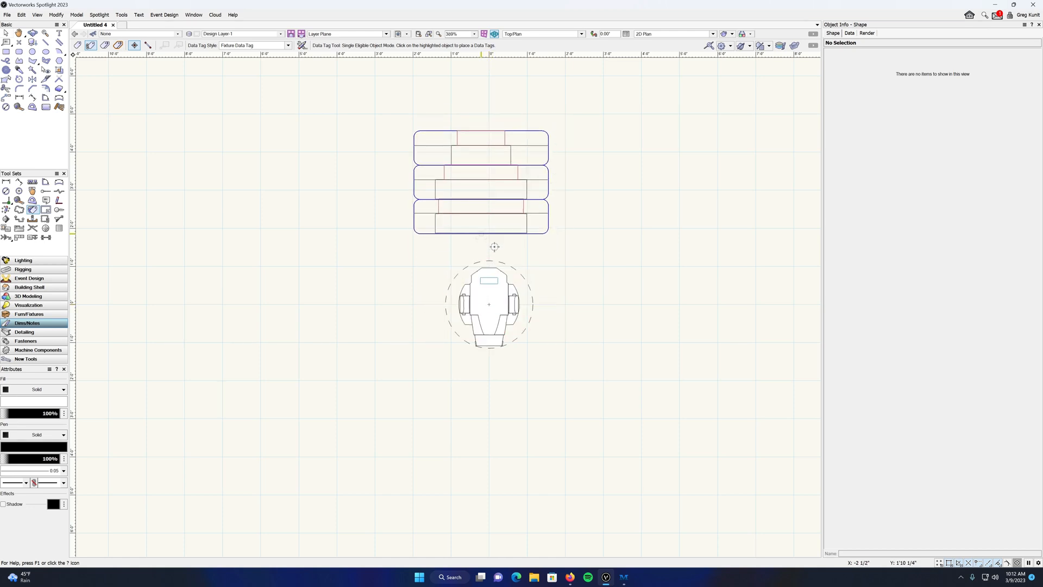
click(501, 319)
key(x)
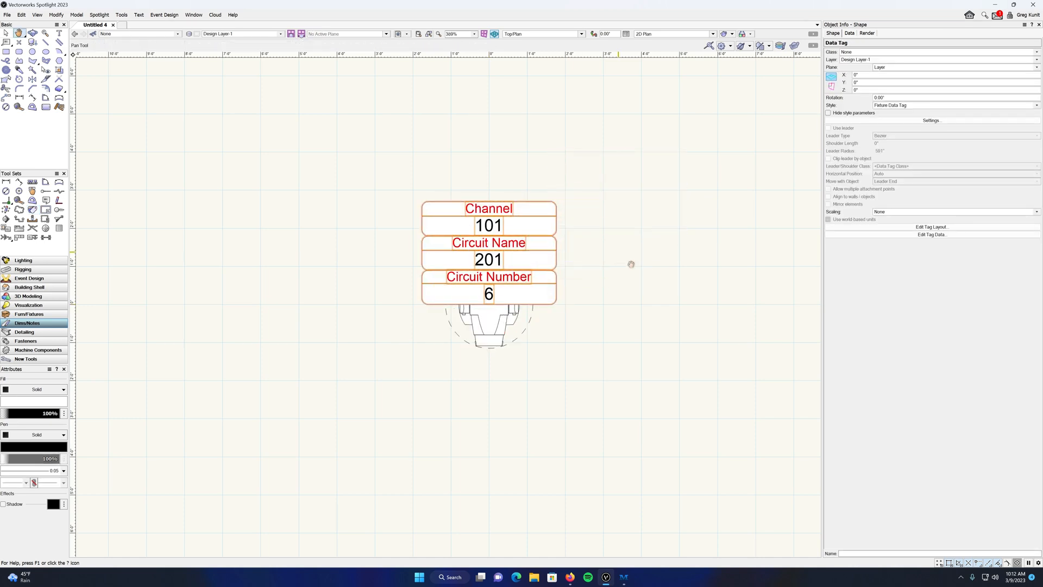
Move the data tag up off the fixture to just above it, at about X -2.5", Y 1'4"
click(631, 262)
key(h)
mouse_move(561, 259)
mouse_down()
mouse_move(567, 230)
mouse_move(568, 286)
mouse_move(545, 252)
mouse_move(562, 227)
mouse_move(562, 202)
mouse_up()
key(x)
drag(468, 255, 493, 242)
click(629, 268)
click(513, 238)
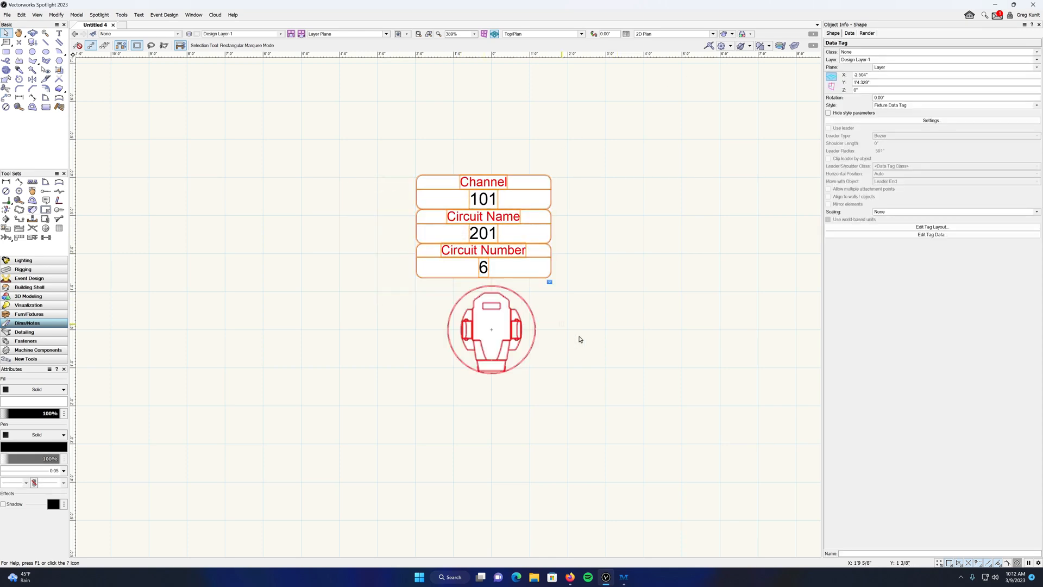
Set the moving light's channel to 999 to test the link to its tag
click(579, 339)
click(521, 364)
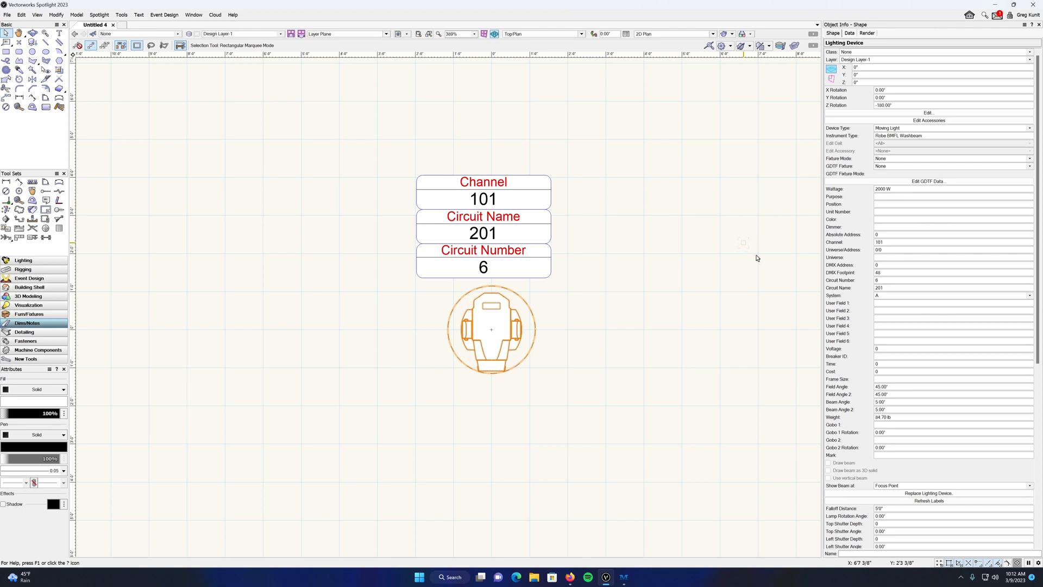
click(857, 242)
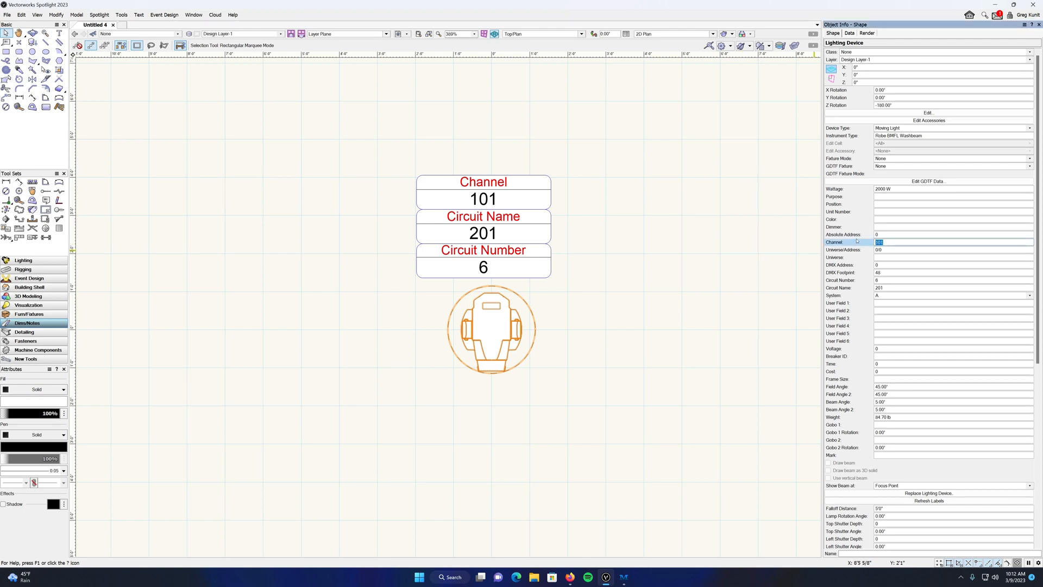
text(999)
key(Return)
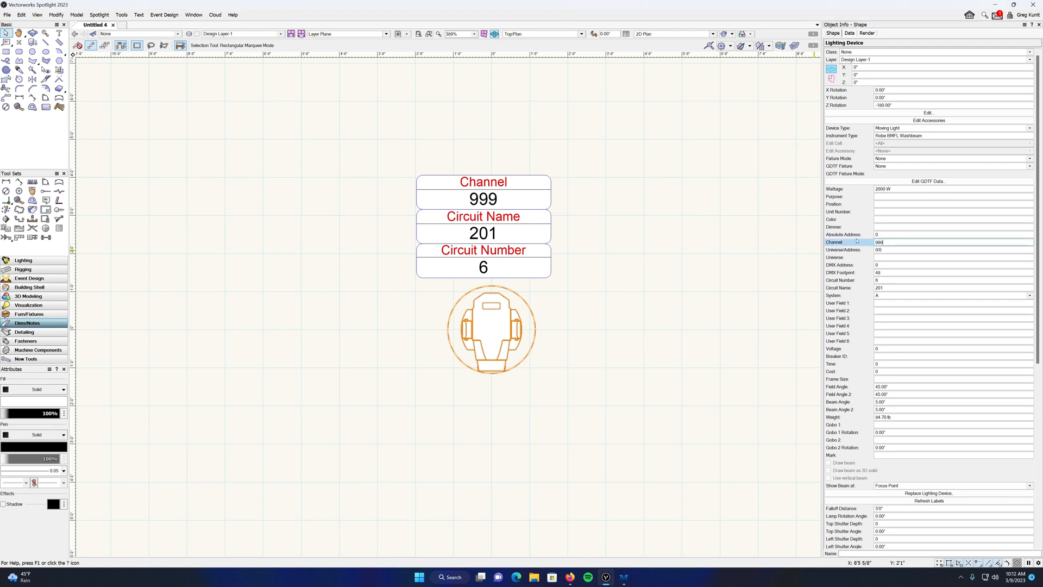
click(819, 294)
middle_drag(656, 266, 663, 276)
key(x)
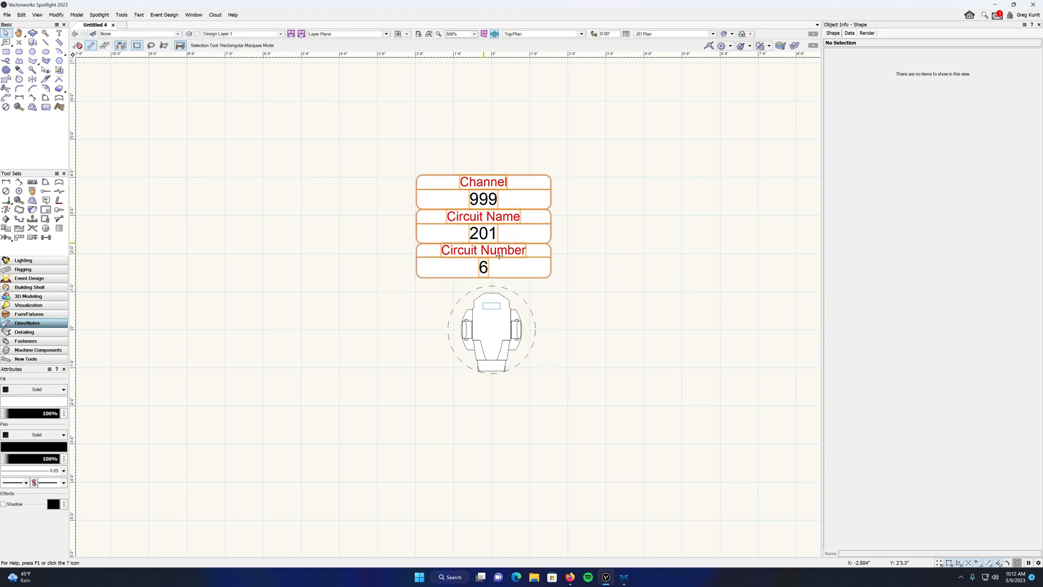
click(556, 261)
click(646, 240)
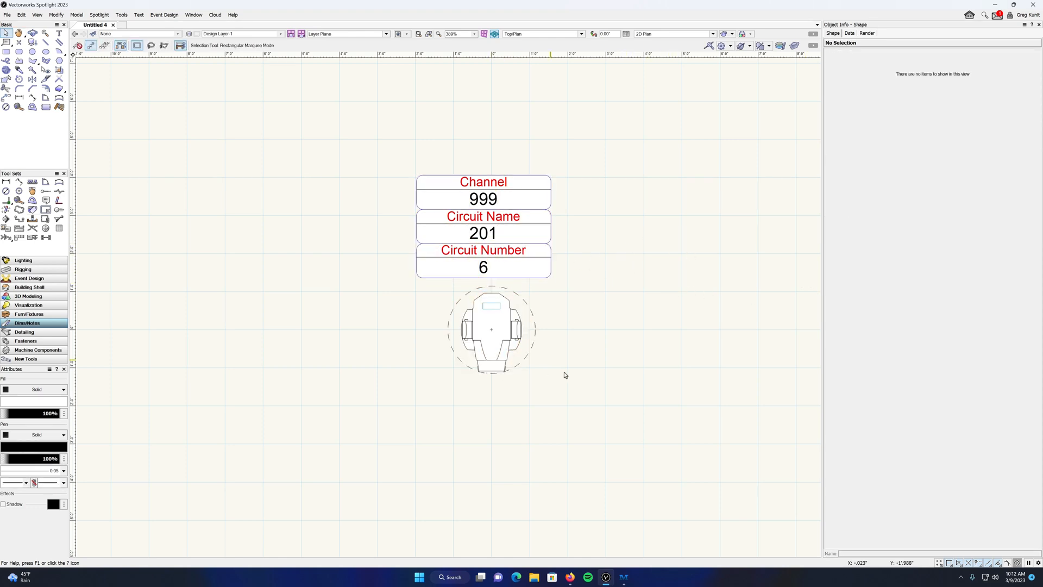
click(531, 353)
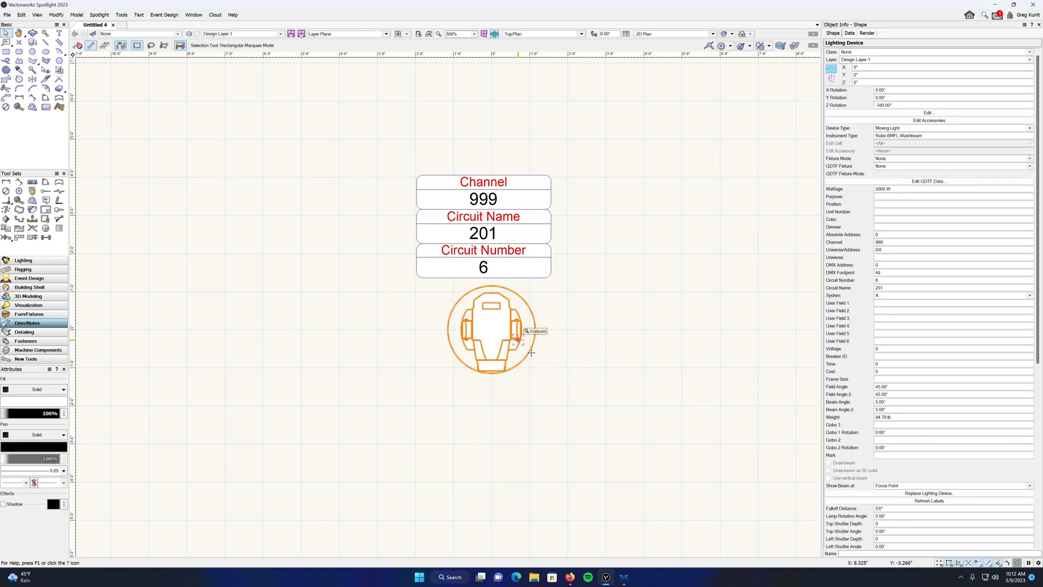
click(513, 280)
click(617, 449)
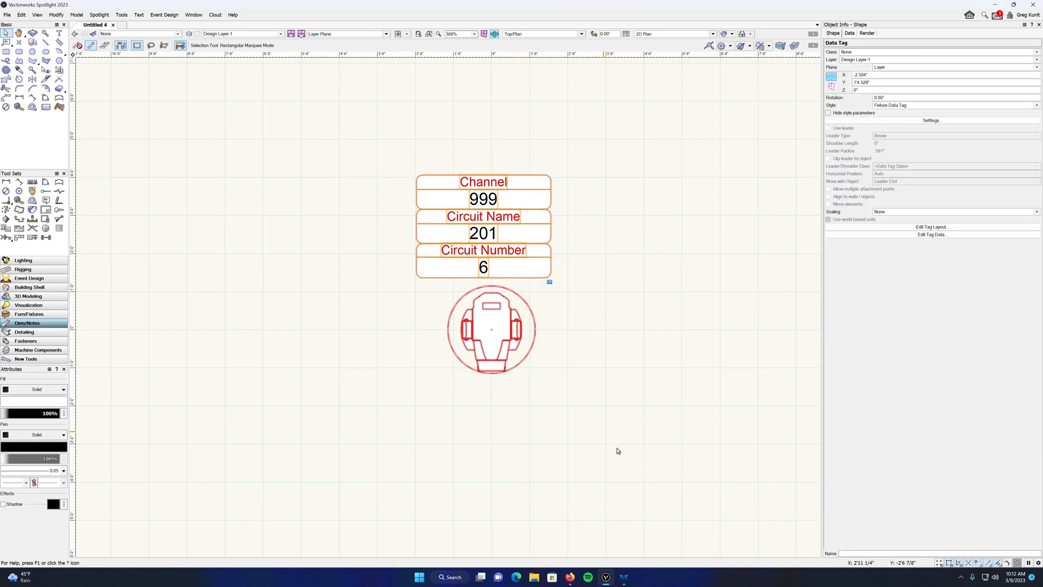
Set the moving light's circuit number to 5 and its circuit name to 204, and deselect the fixture
click(489, 380)
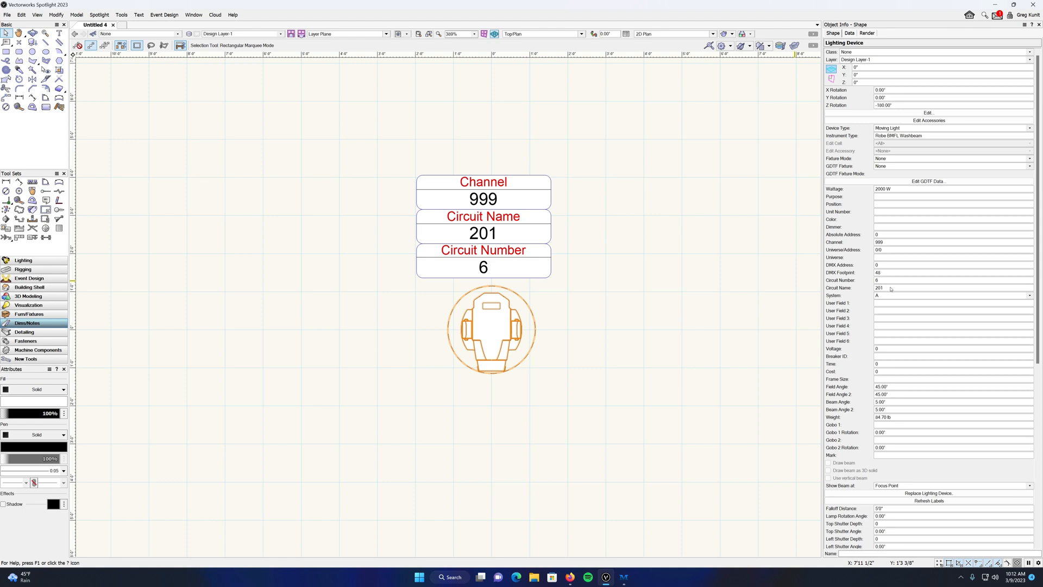
click(867, 281)
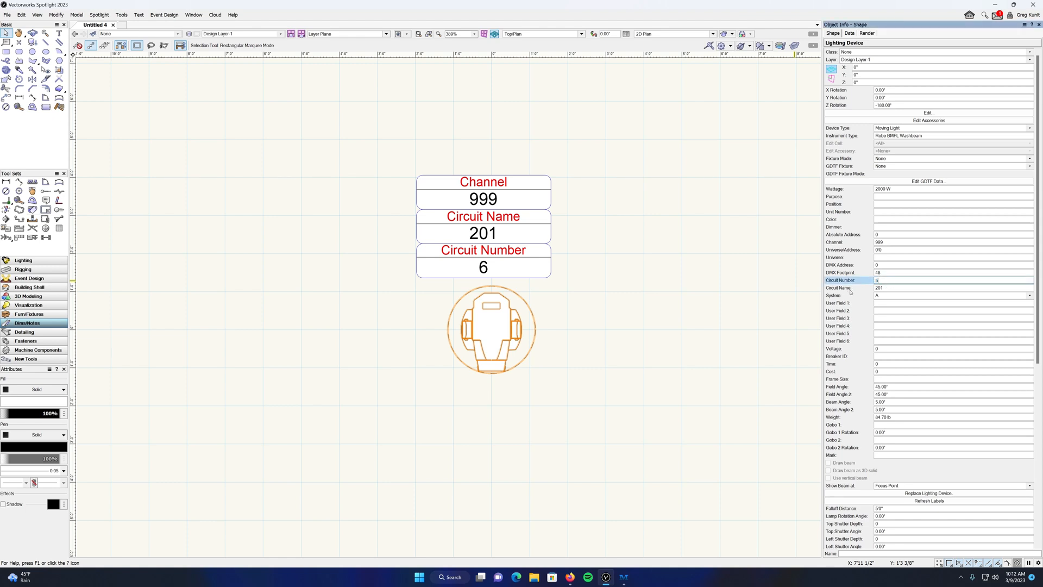
key(Tab)
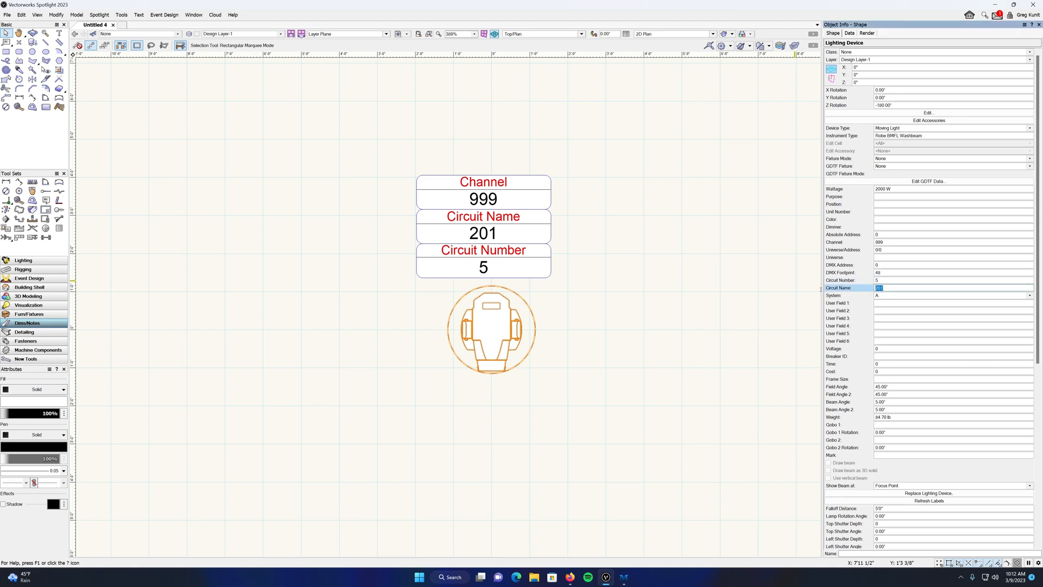
key(Return)
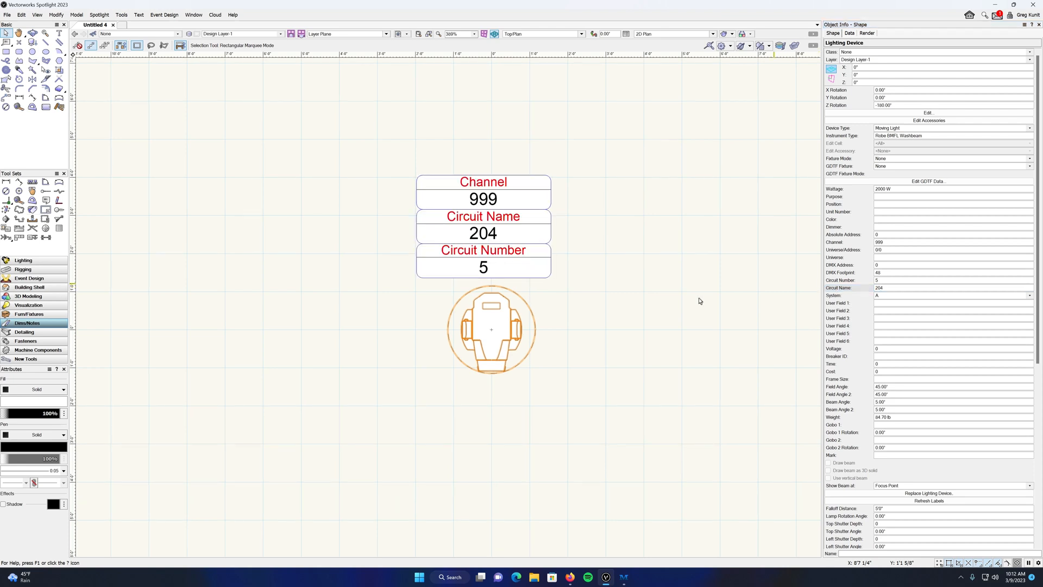
click(644, 321)
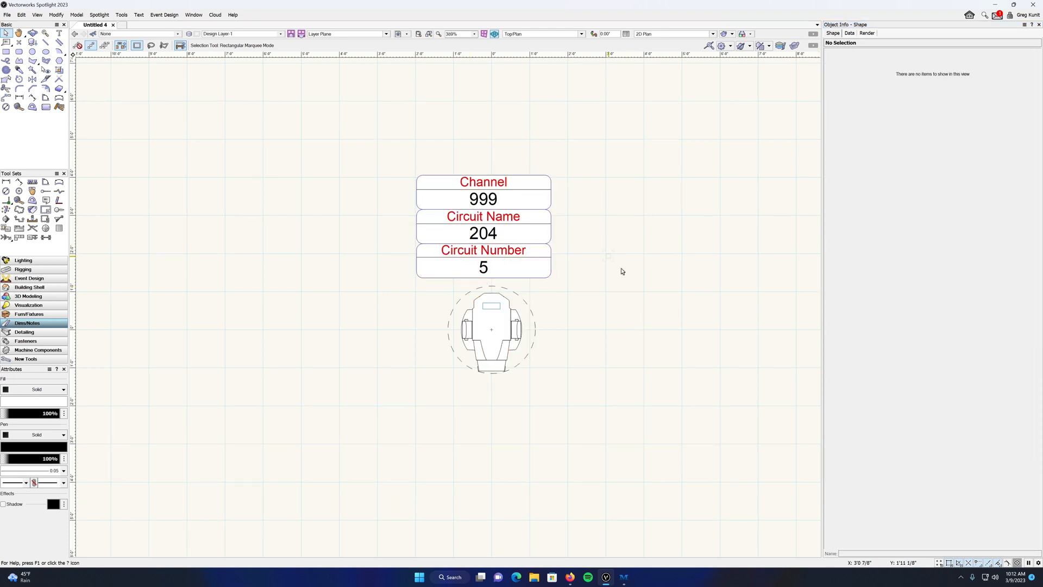